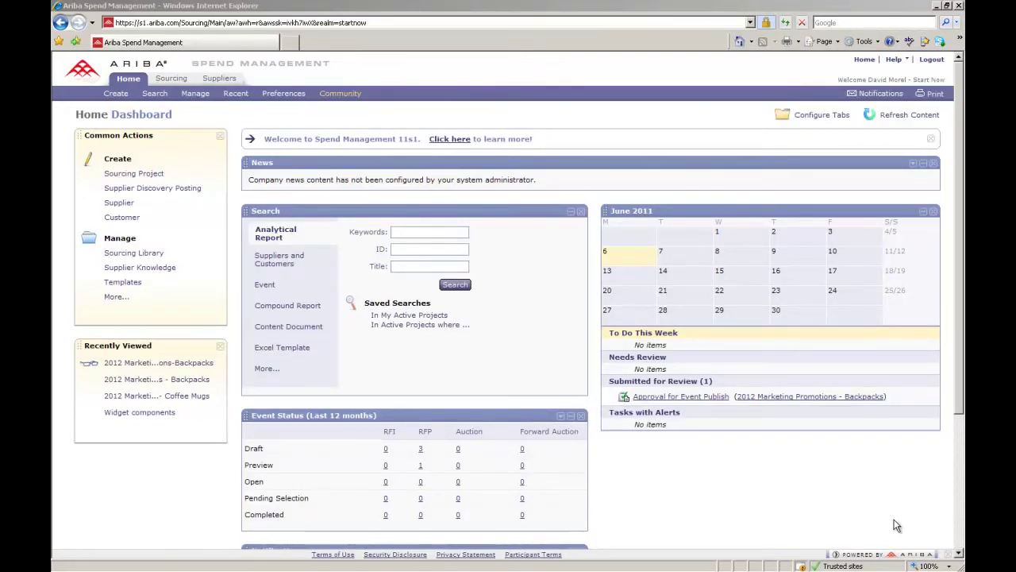
- Browse the Help > Guides page for sourcing buyers, then switch back to the Home Dashboard
click(895, 61)
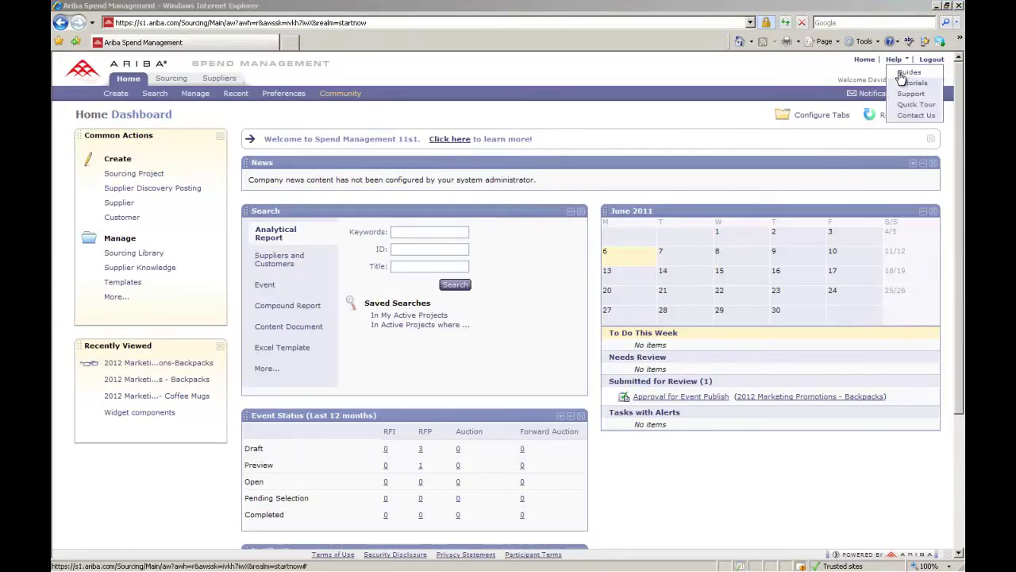
click(902, 73)
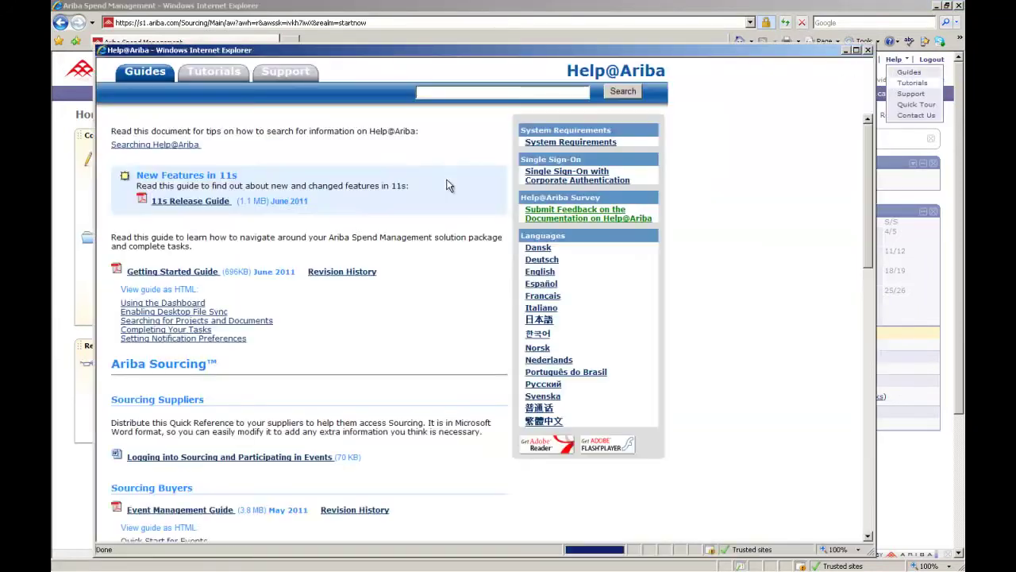
scroll(267, 310, down, 5)
scroll(265, 314, down, 4)
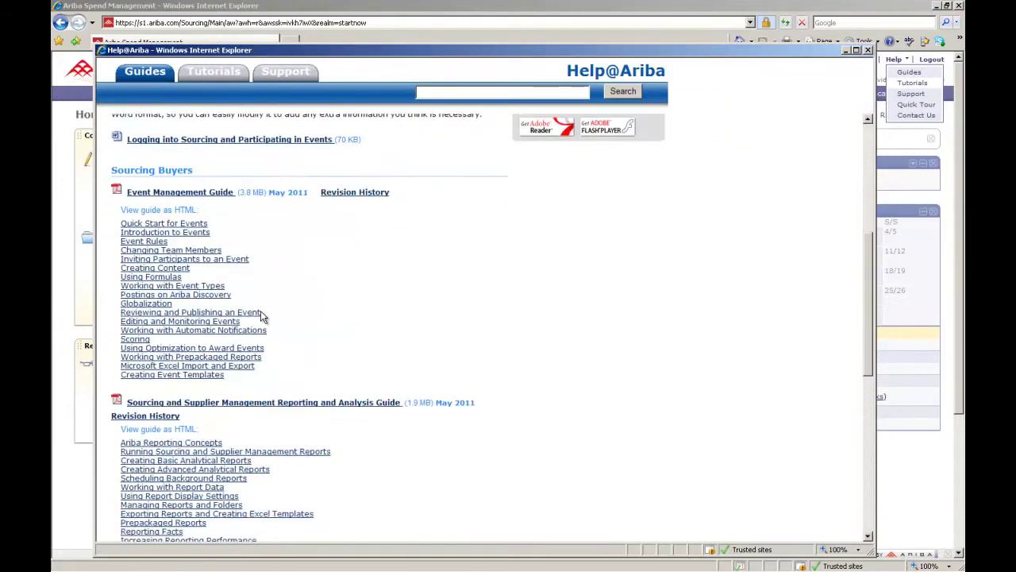
scroll(262, 317, down, 5)
scroll(254, 305, up, 15)
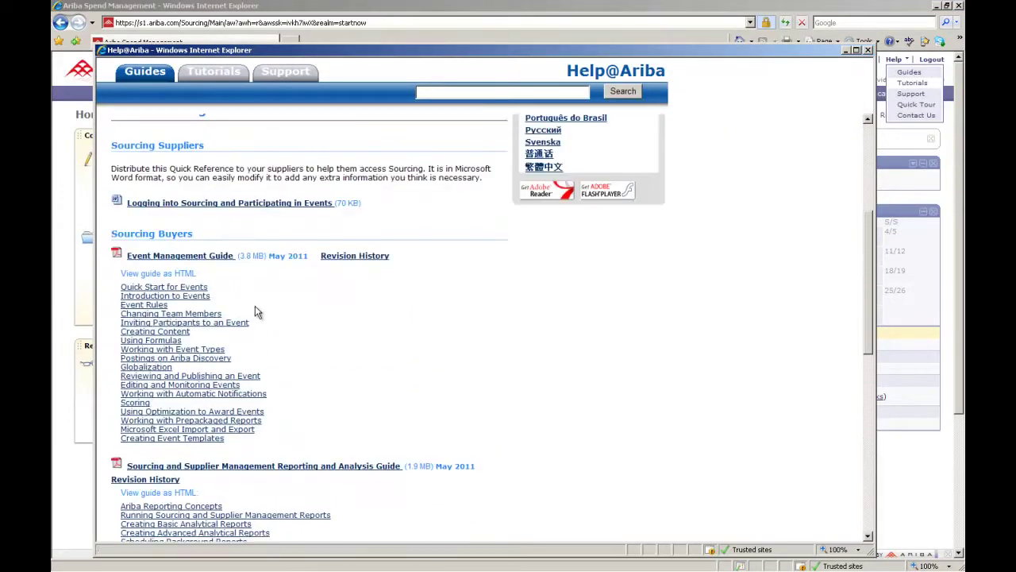
key(alt+Tab)
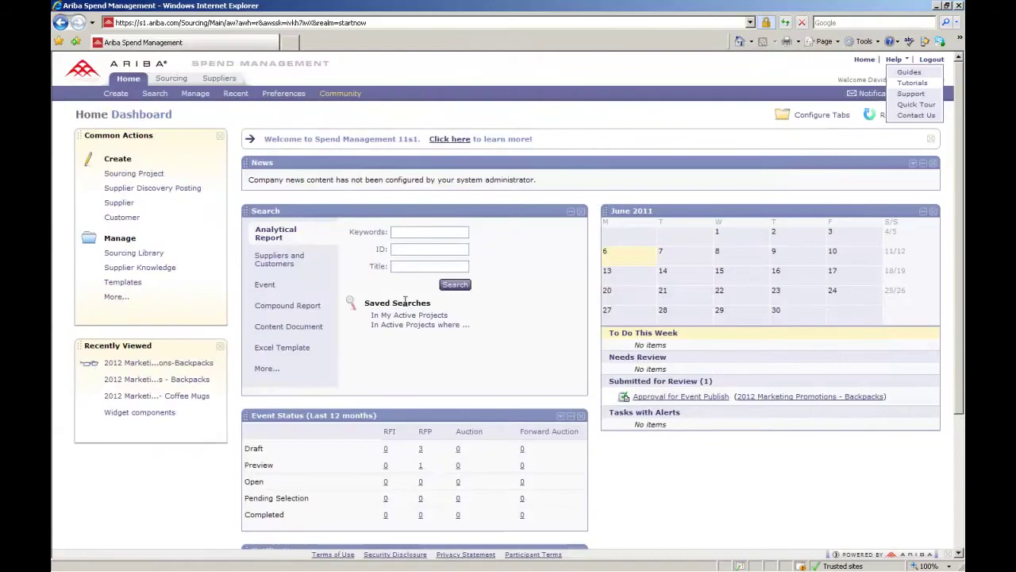
key(alt+Tab)
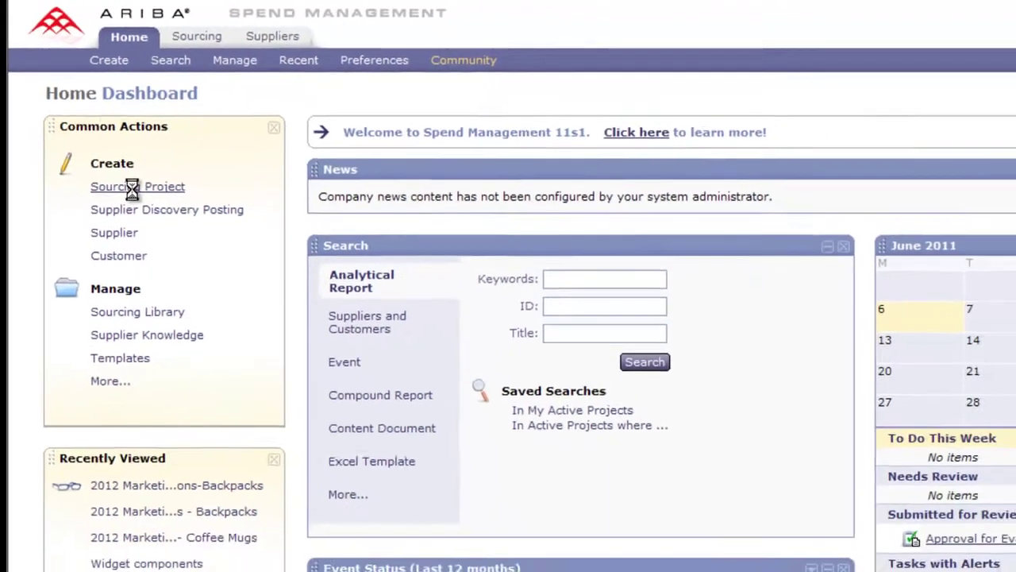
- Start a new sourcing project named '2012 Marketing Promotions -- Backpacks', copying from no existing project
click(151, 210)
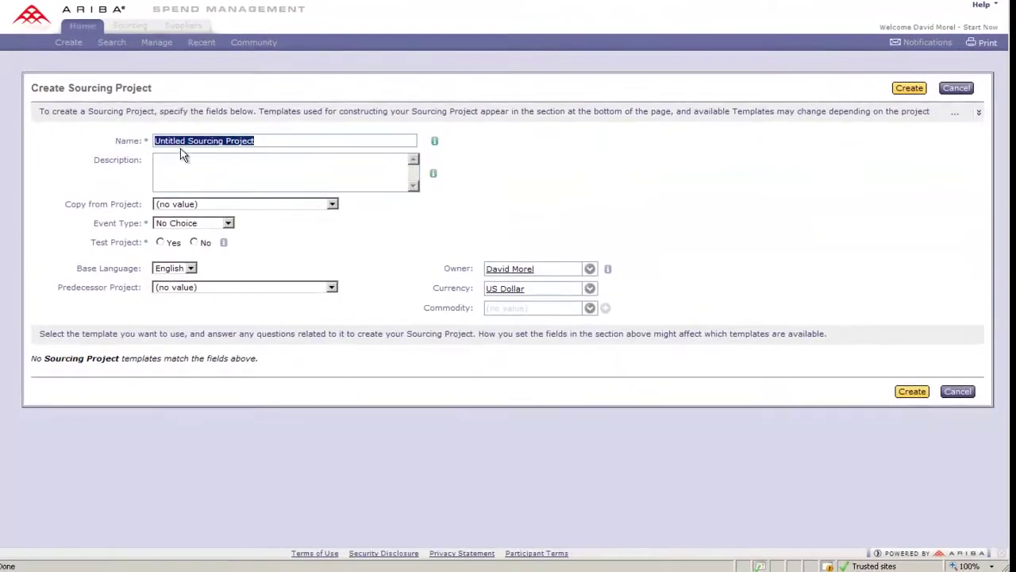
key(BackSpace)
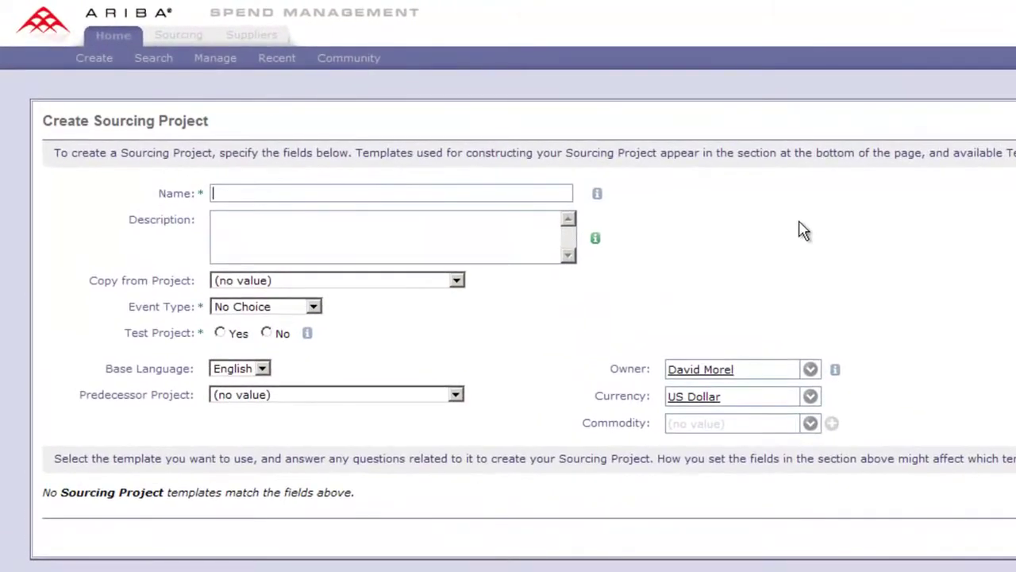
text(2012 Marketing Promotions -- Backpacks)
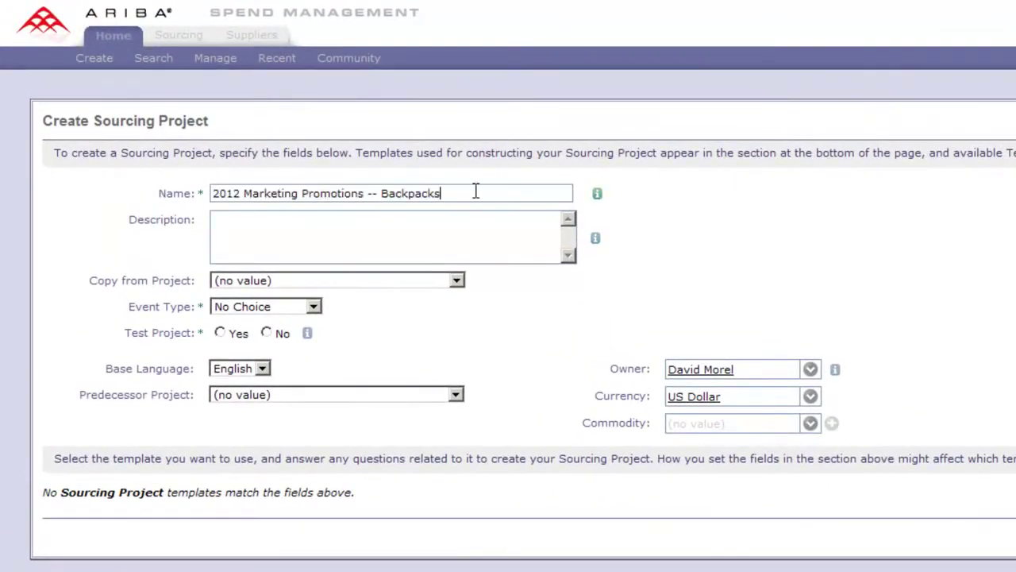
click(257, 228)
click(433, 283)
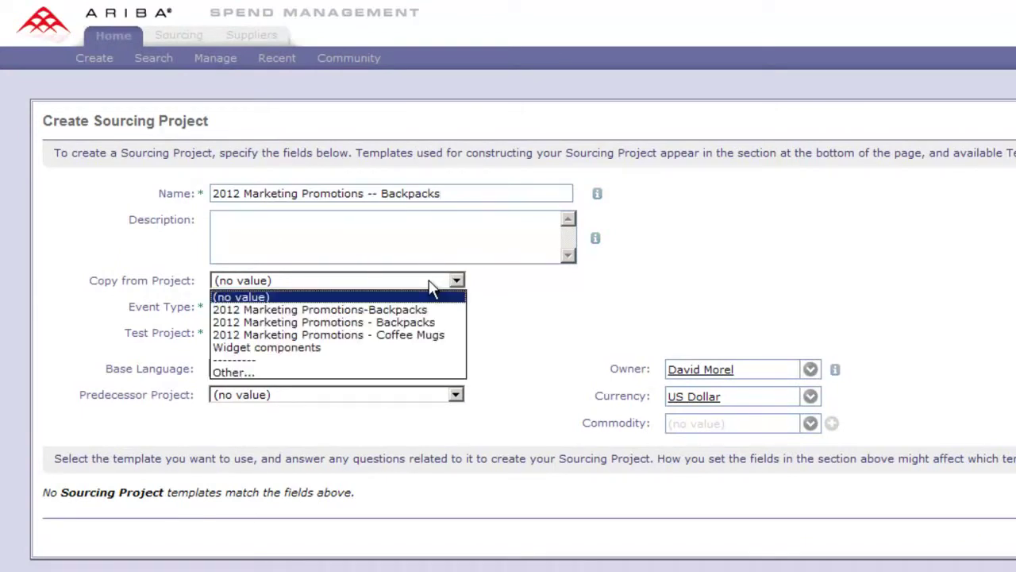
click(429, 286)
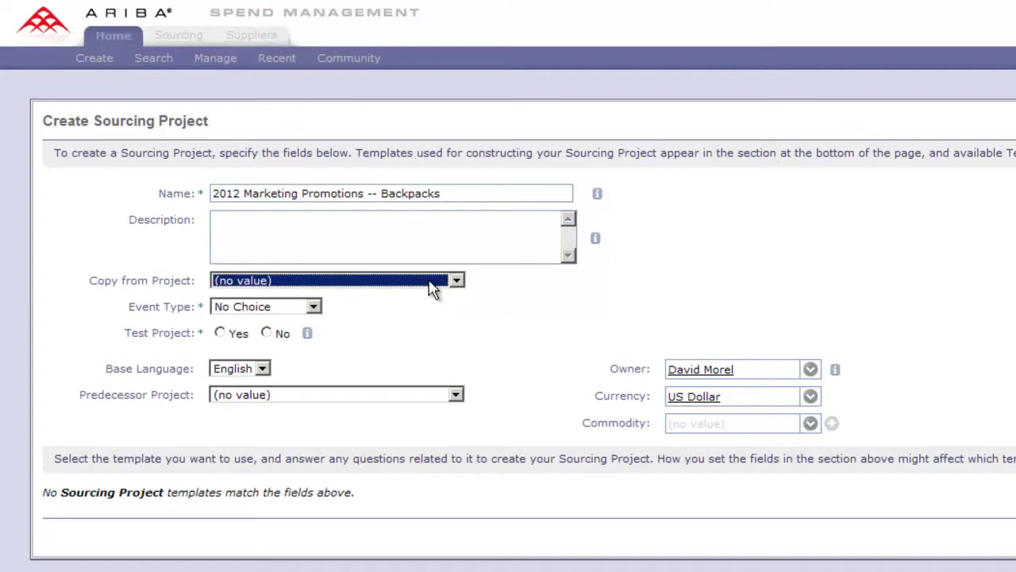
- Make it a non-test RFP under the Luggage and handbags commodity
click(312, 308)
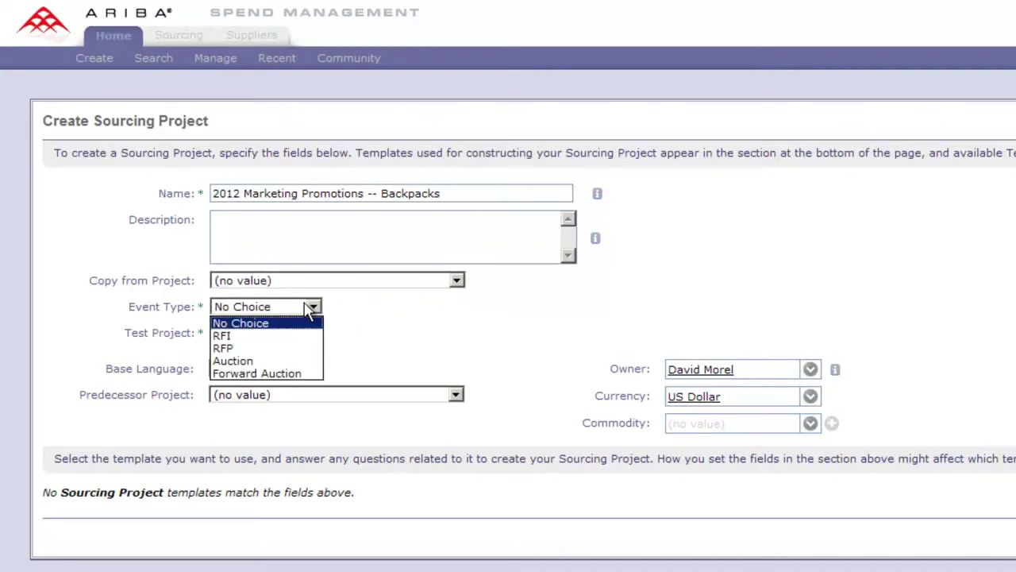
click(285, 349)
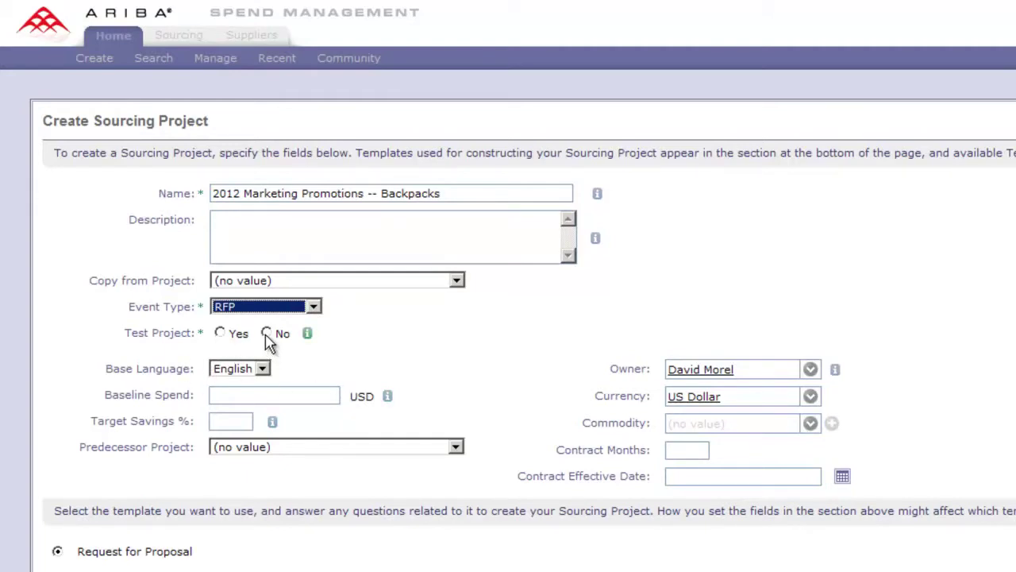
click(268, 334)
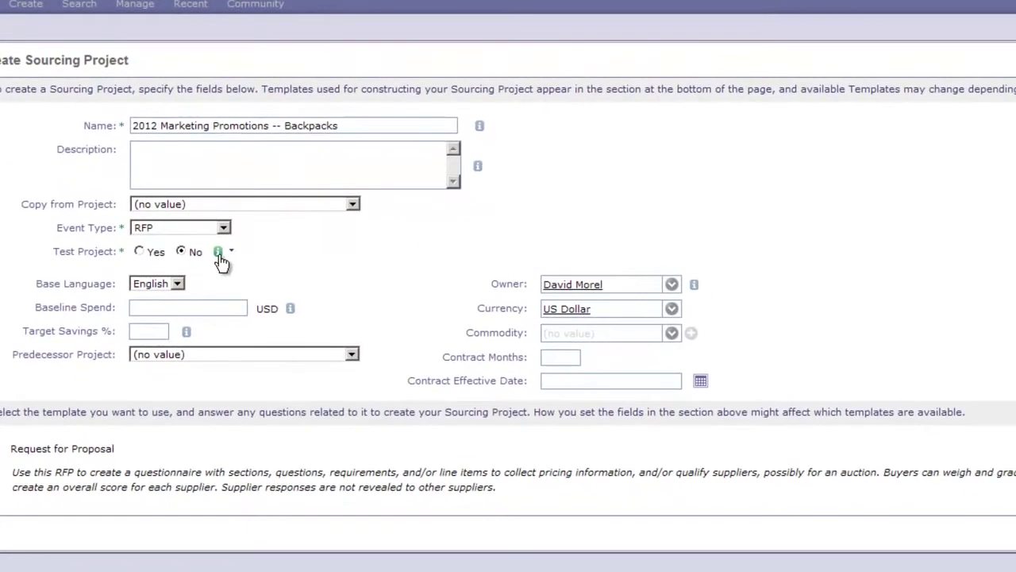
mouse_move(220, 262)
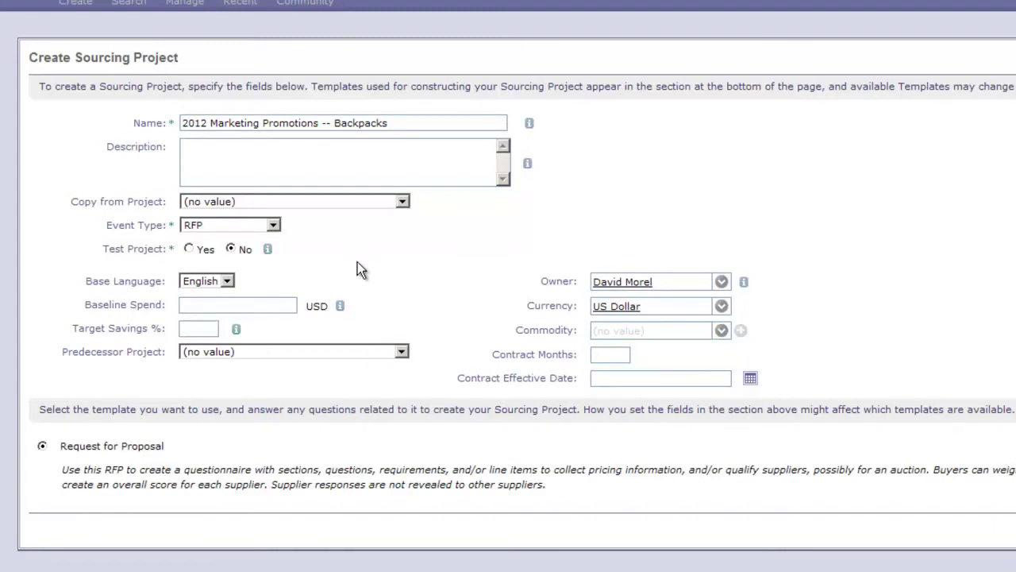
click(721, 332)
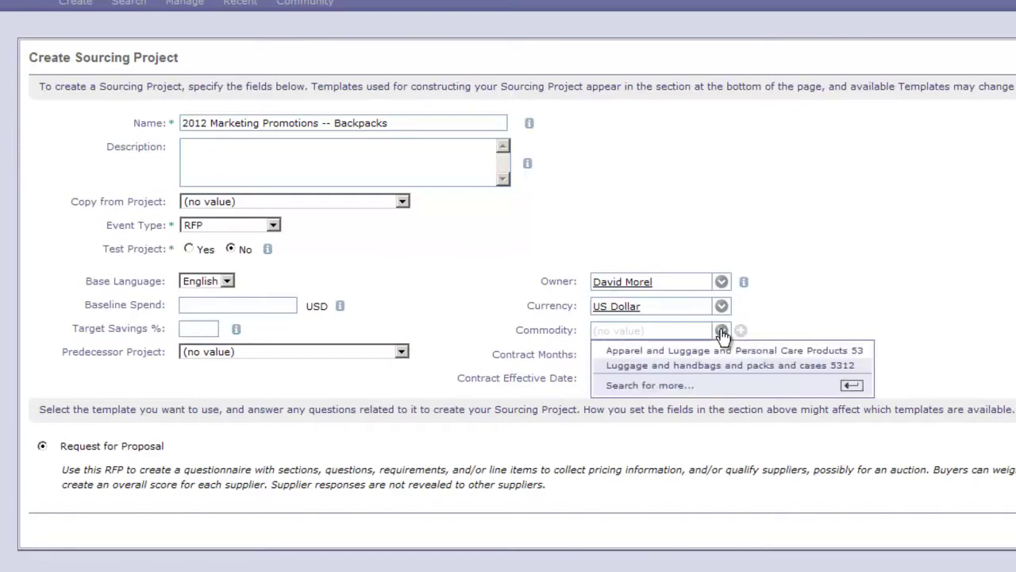
click(695, 371)
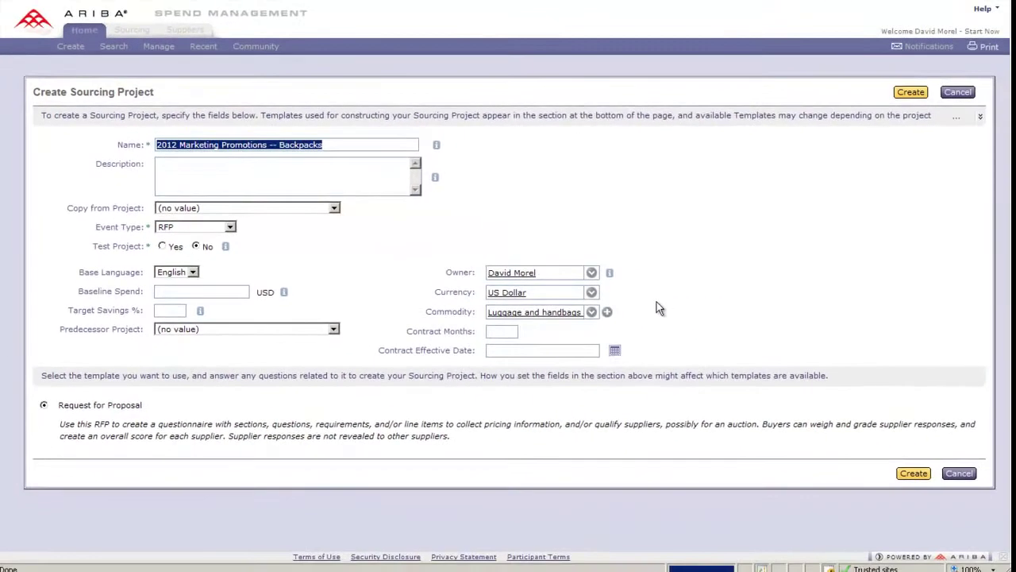
- Create the project and set the response start to 6/10/2011 at 10:00 AM
click(912, 474)
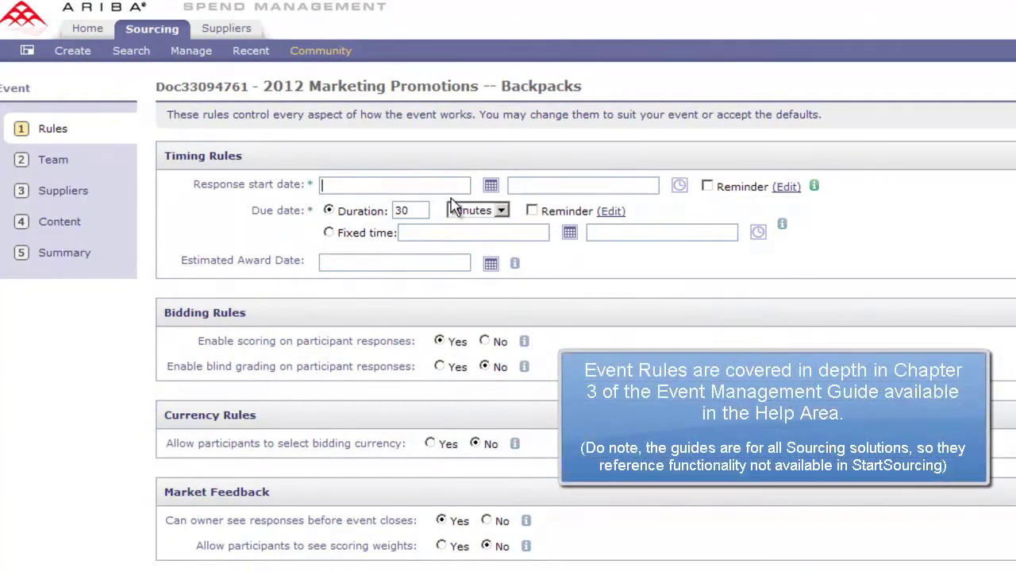
click(491, 189)
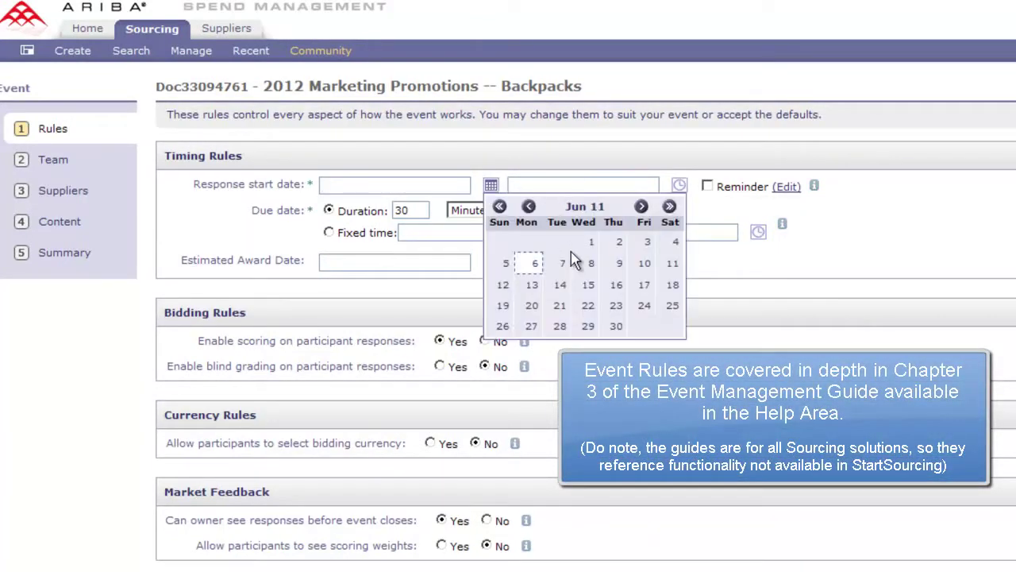
click(645, 271)
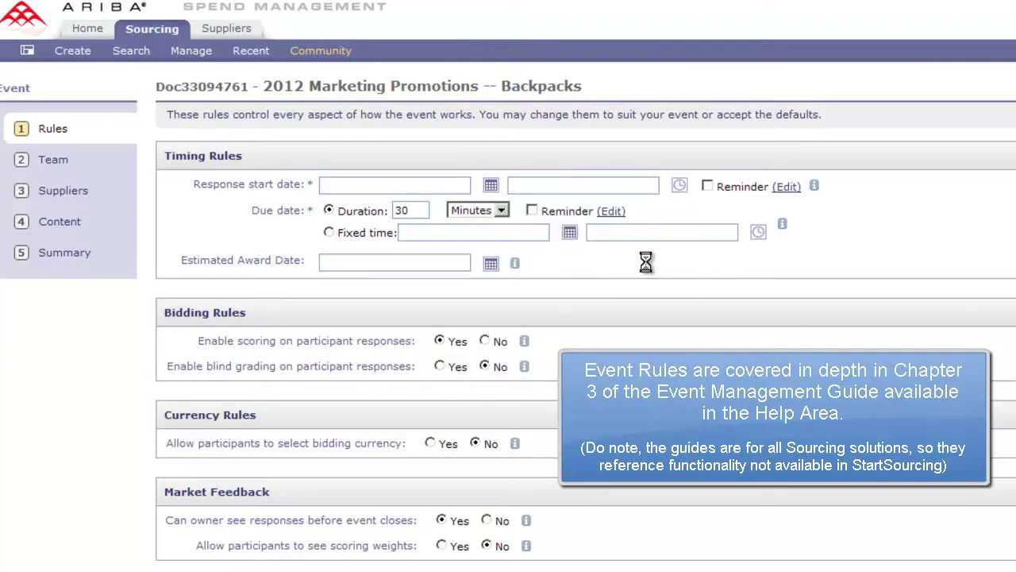
click(679, 187)
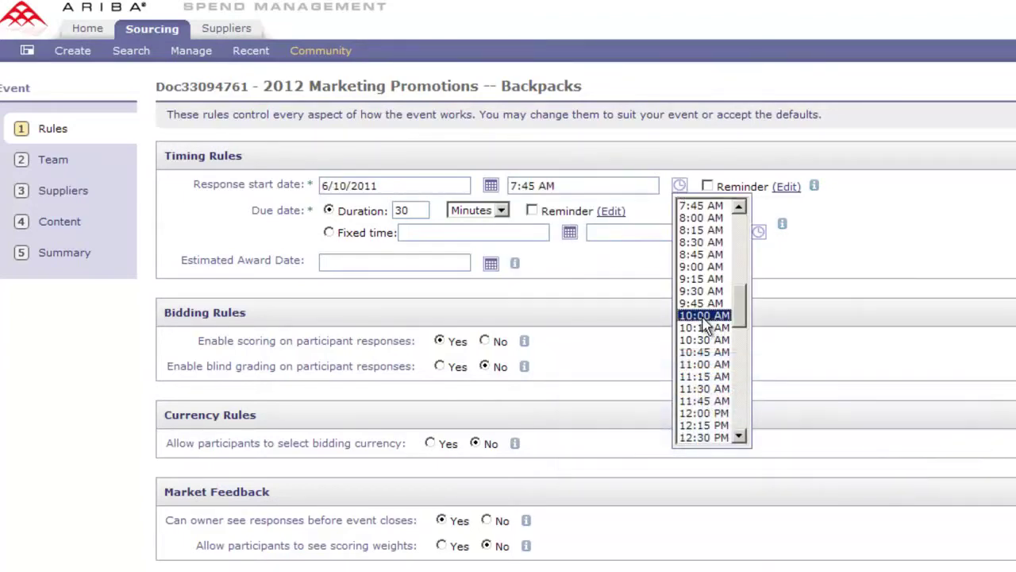
click(703, 315)
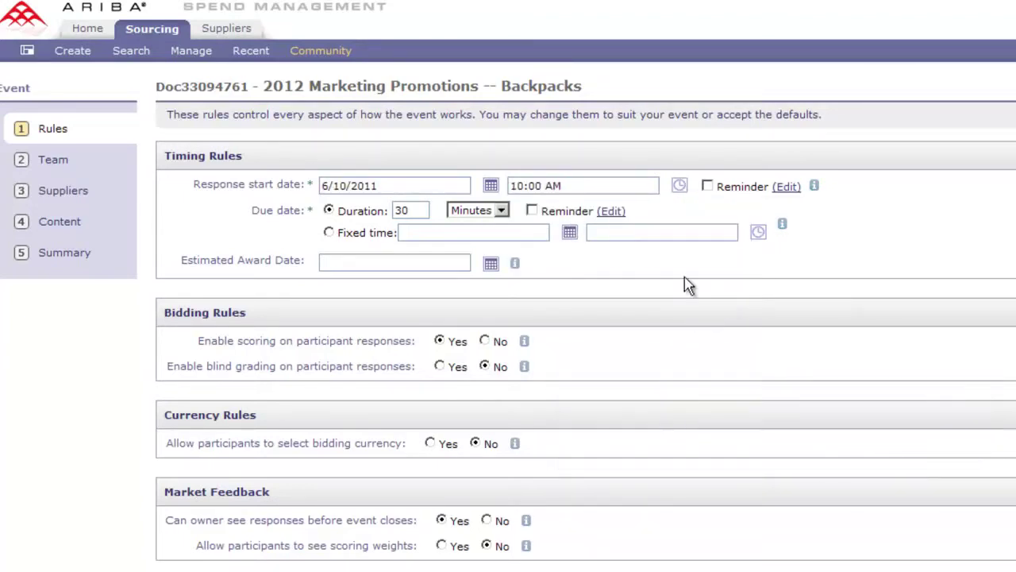
- Set a 7-day duration and turn off scoring, keeping owner viewing of responses before close
double_click(412, 210)
text(7)
click(485, 211)
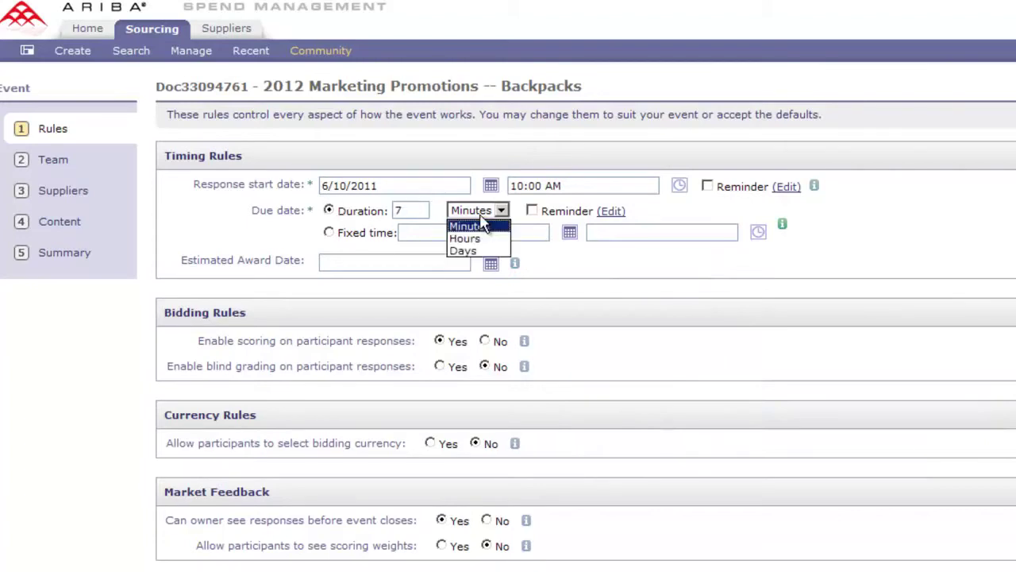
click(480, 251)
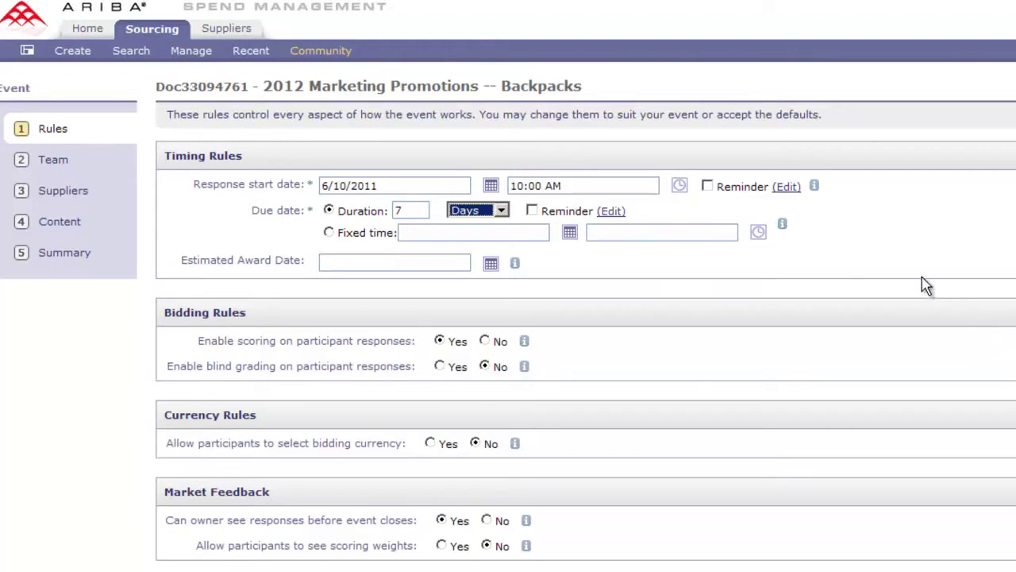
click(484, 340)
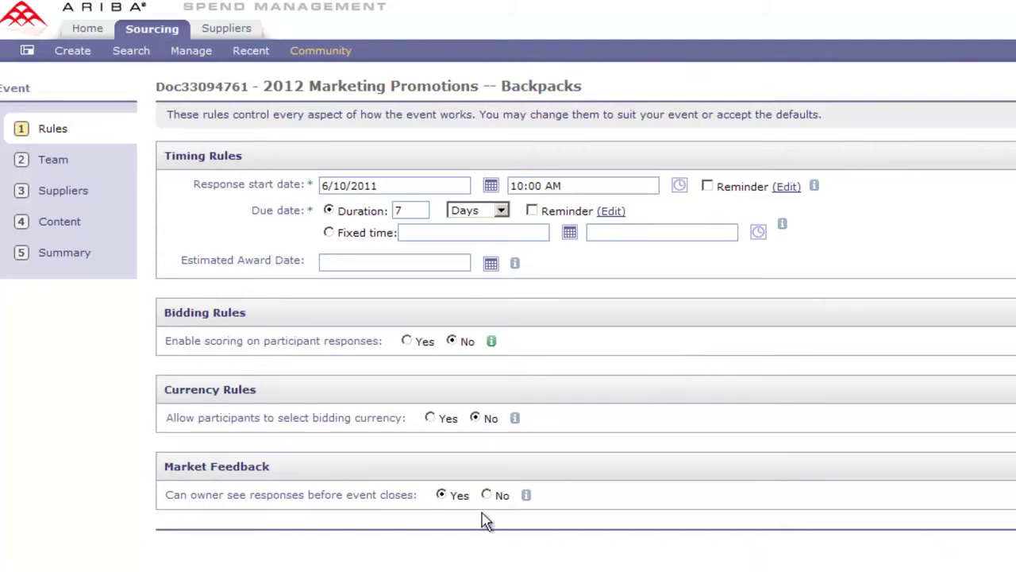
click(442, 494)
- View the assigned team members on the Team step, then move to the Suppliers step
click(54, 163)
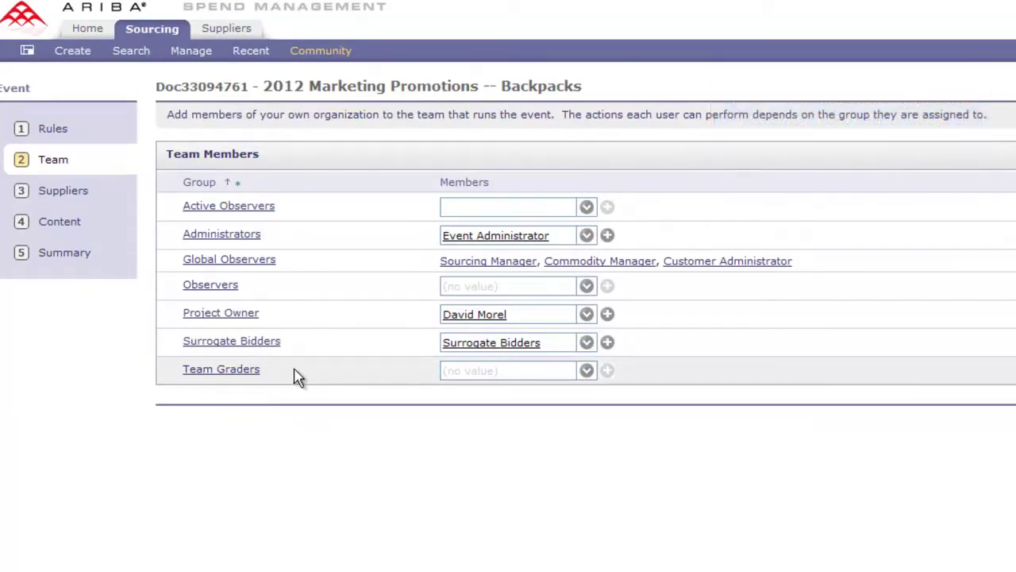
click(64, 191)
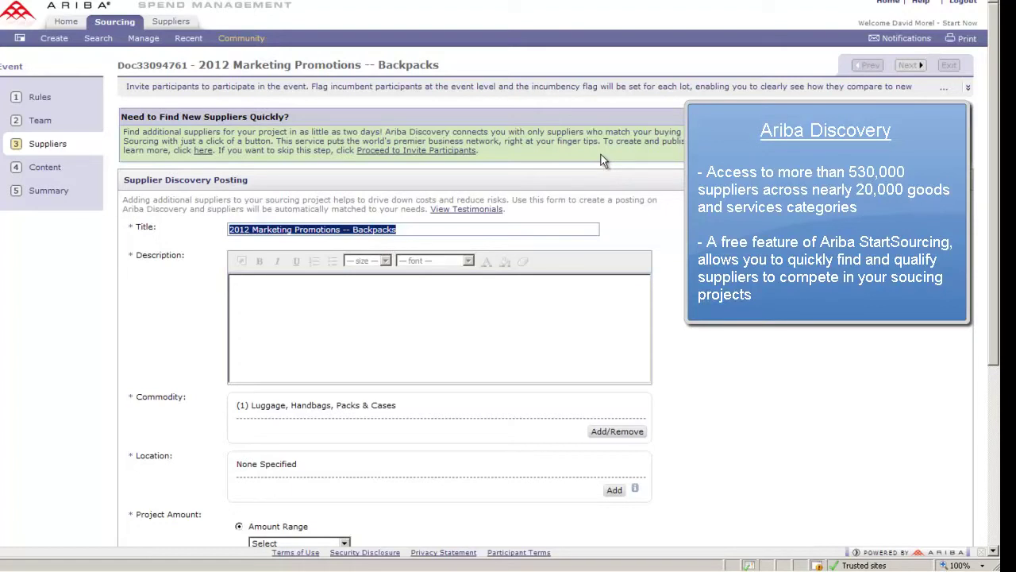
- Scroll down to the prefilled Supplier Discovery Posting form on the Suppliers step
scroll(635, 198, down, 2)
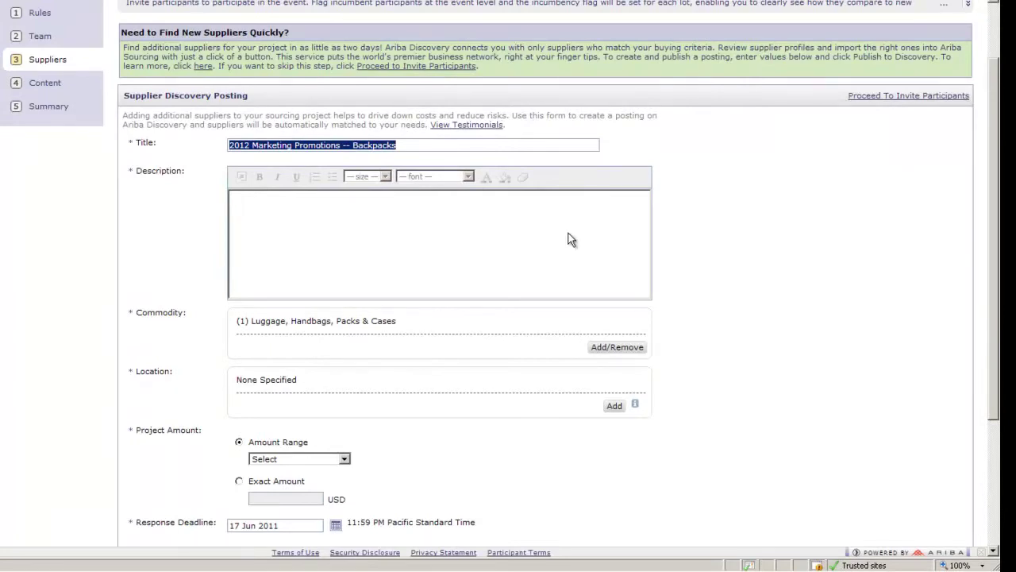
- Enter the description 'We are seeking nylon backpacks to use in our 2012 promotional campaigns.'
click(401, 264)
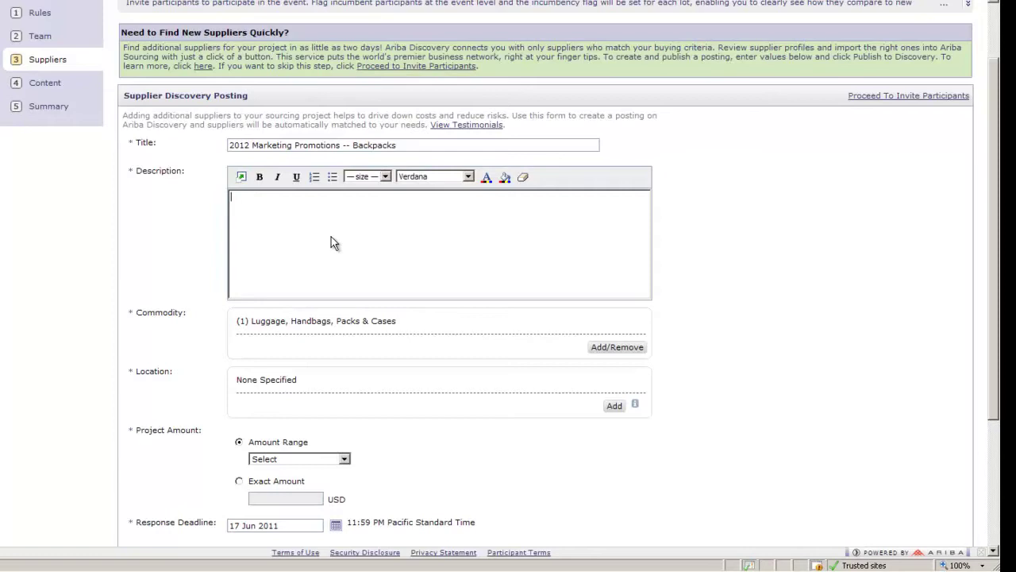
text(We are seeking nylon backpa)
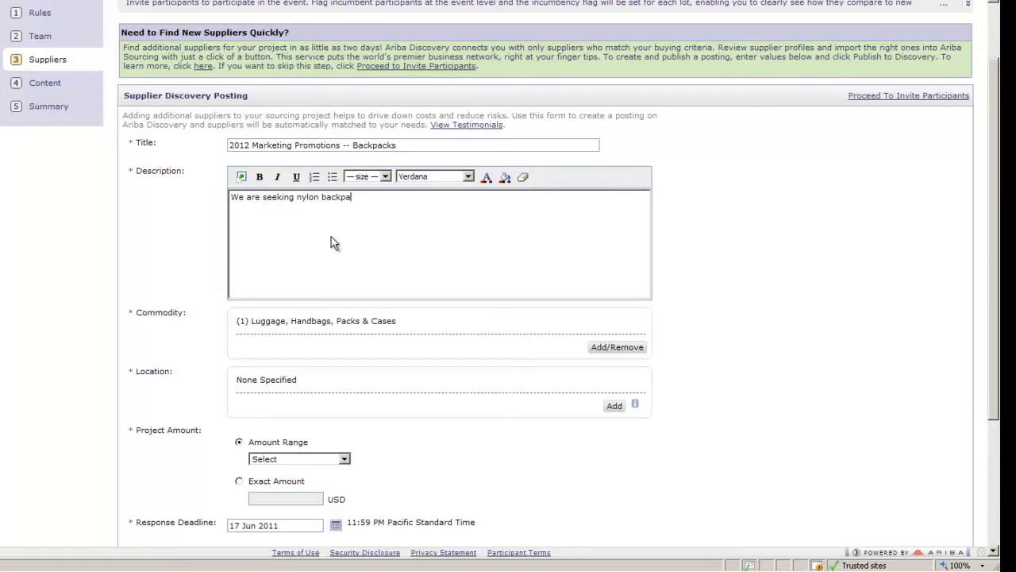
text(cks to use in our 2012 promotio)
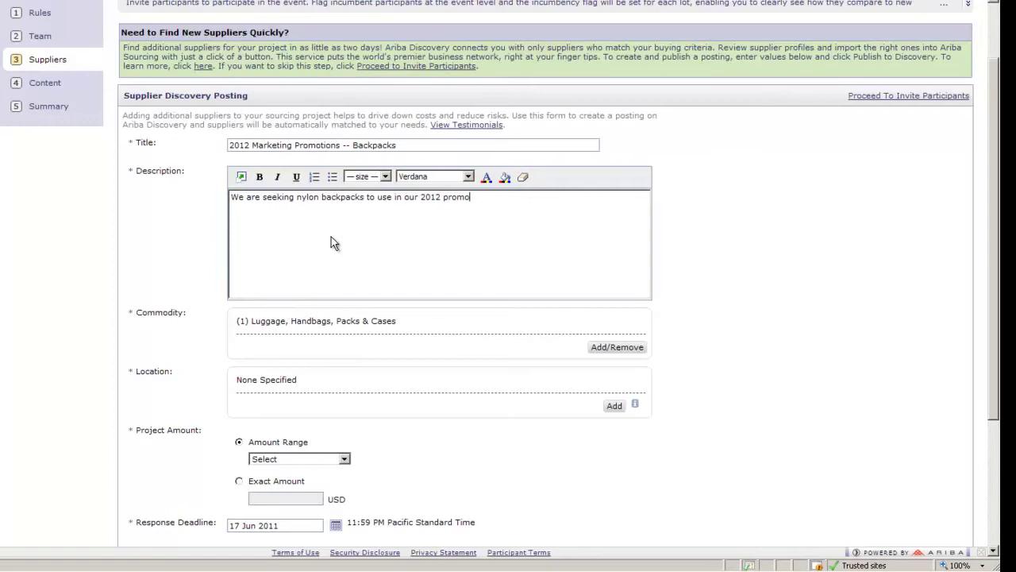
text(nal co)
key(BackSpace)
text(ampaigns.)
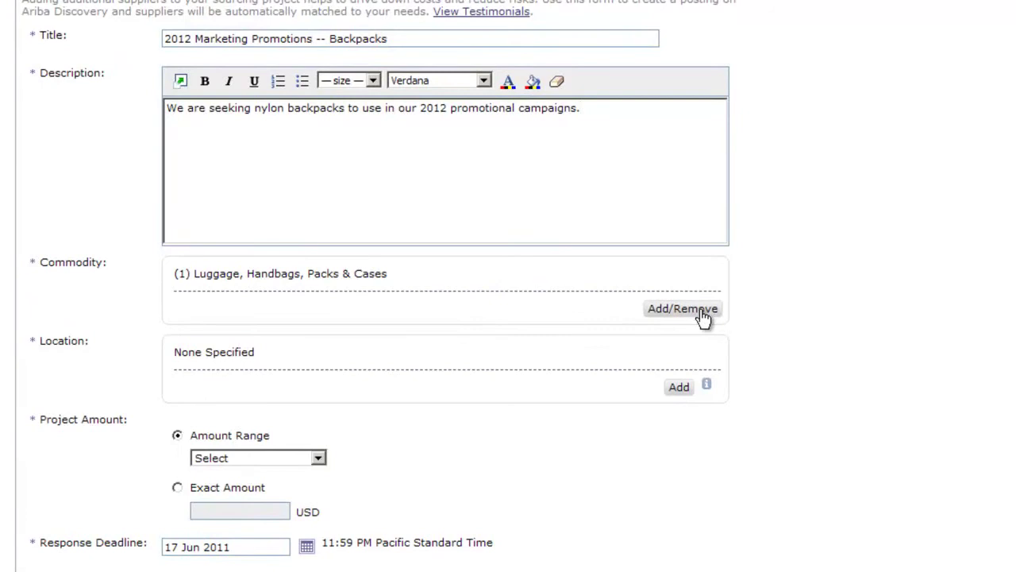
- Add United States as the posting location
click(679, 389)
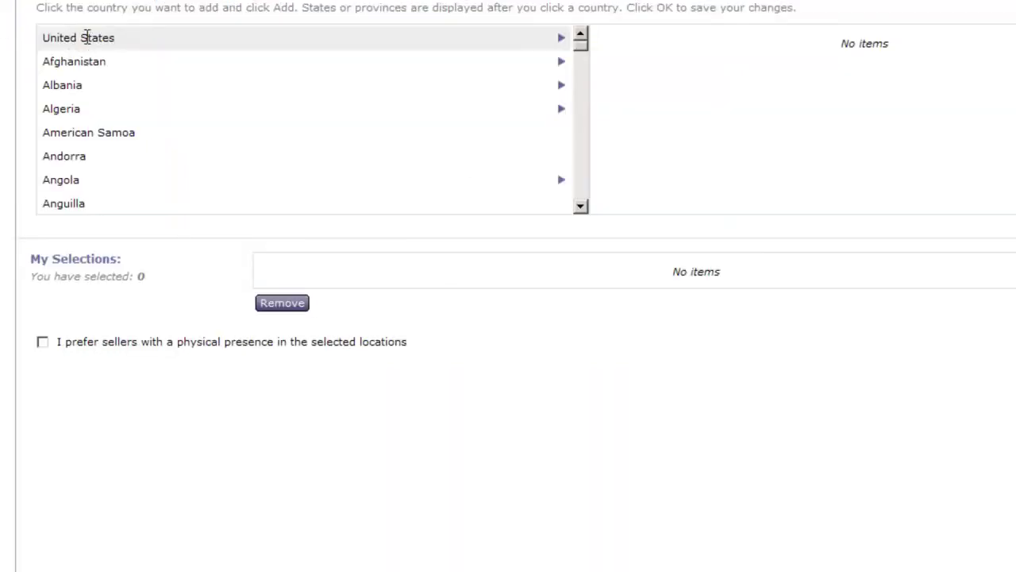
click(99, 46)
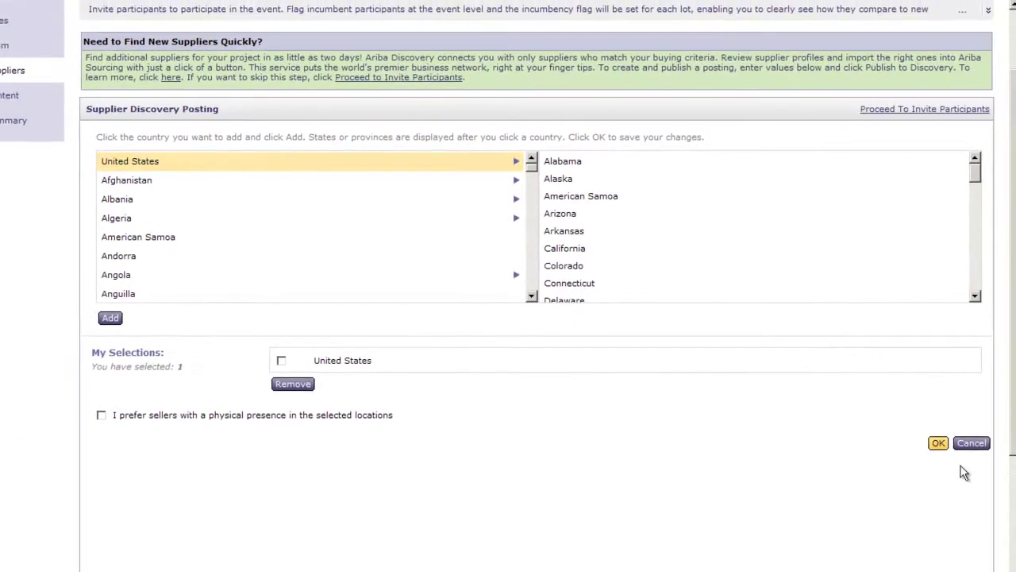
click(939, 443)
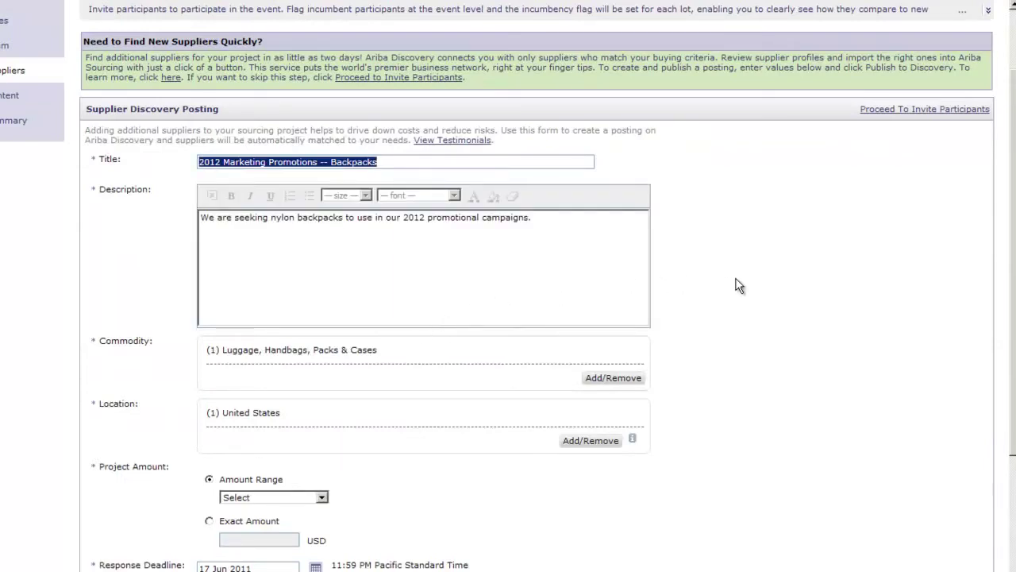
- Set the project amount range to $50K to $100K USD
scroll(738, 286, down, 5)
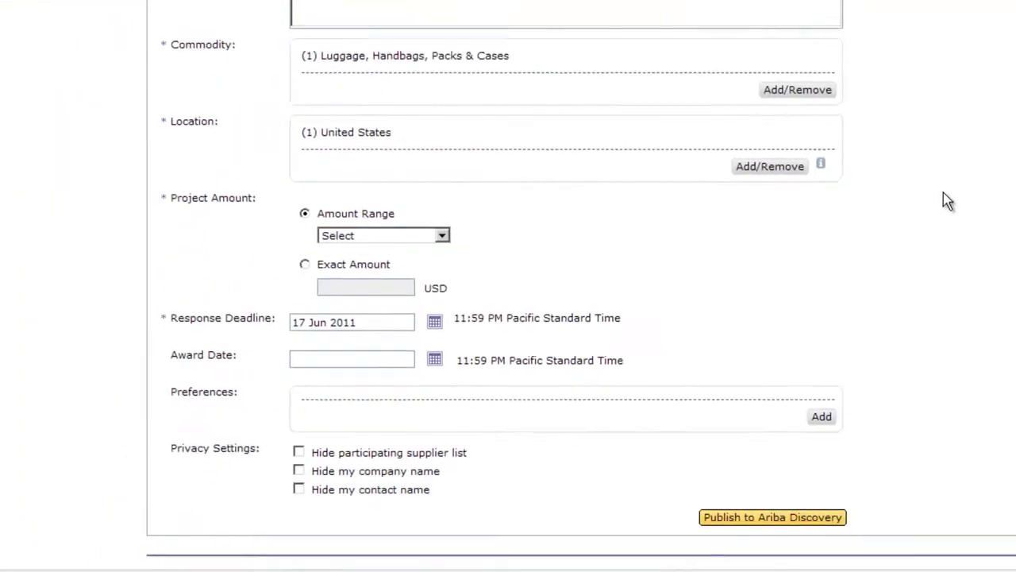
click(366, 237)
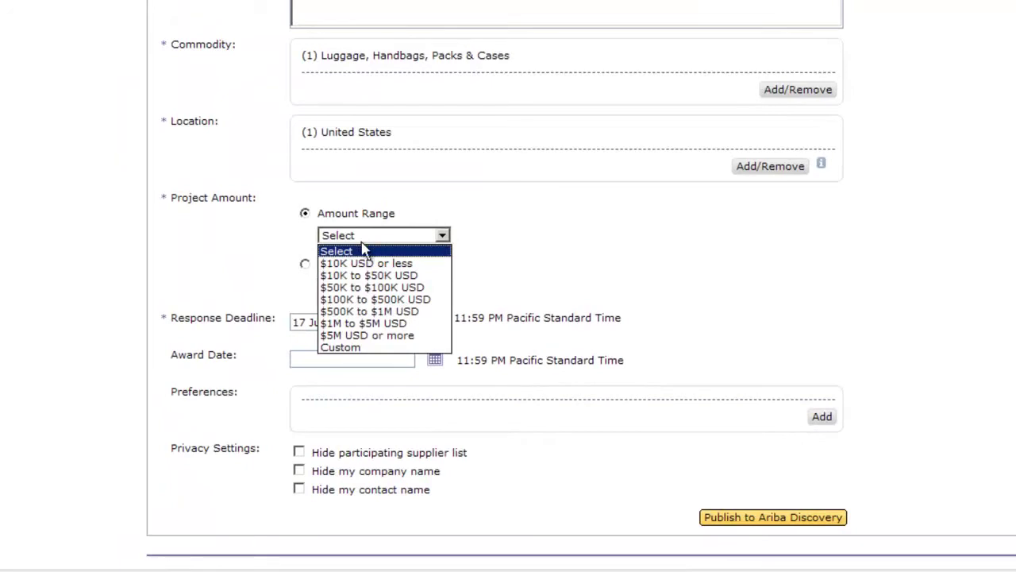
click(373, 301)
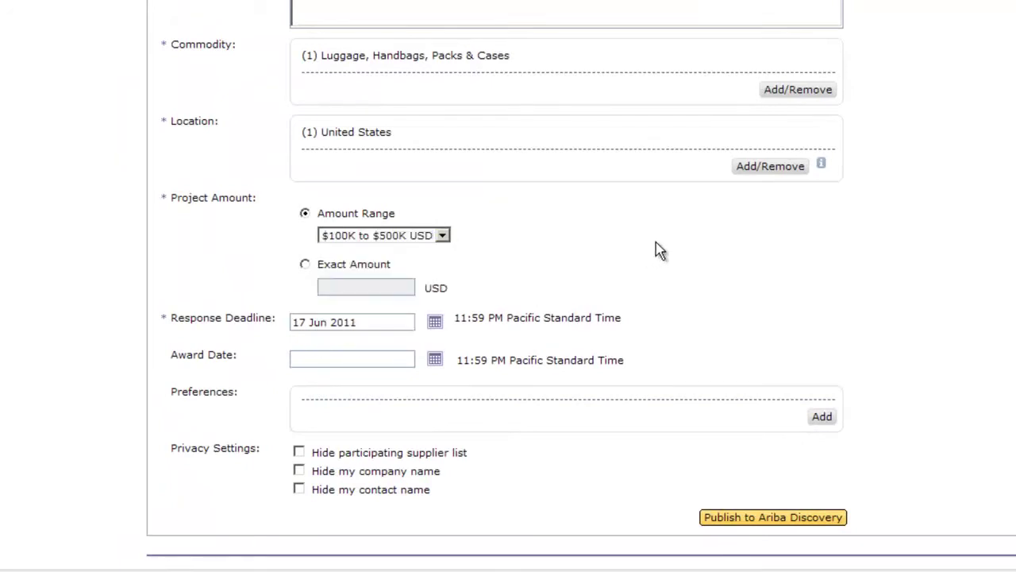
click(374, 238)
click(356, 288)
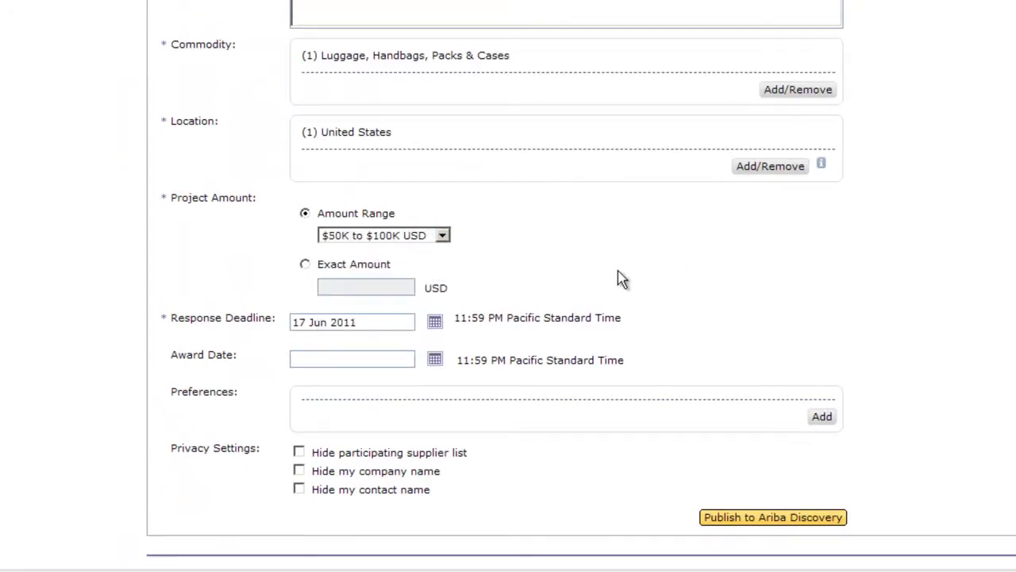
- Set the response deadline to 8 Jun 2011
scroll(326, 315, down, 1)
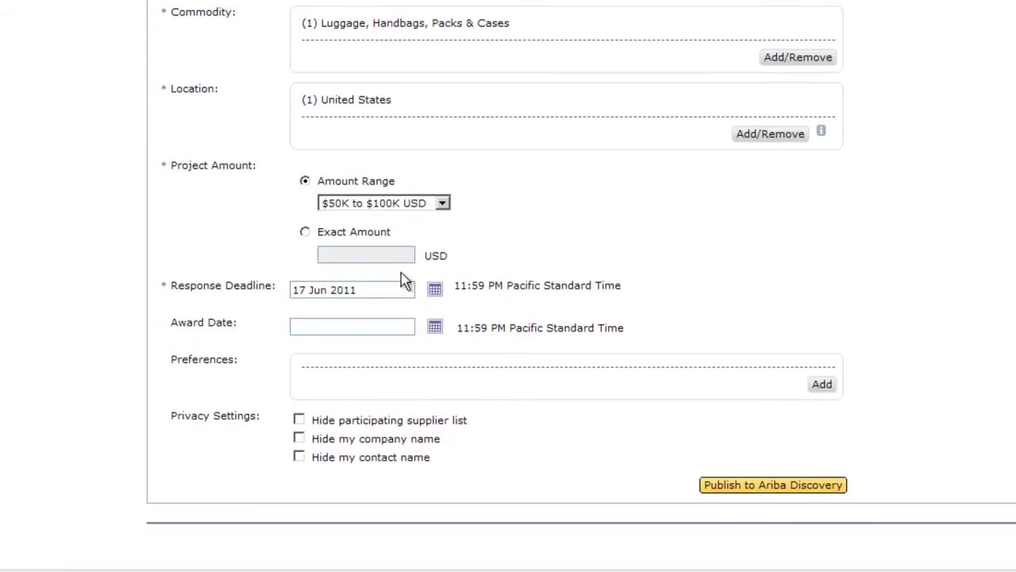
click(436, 291)
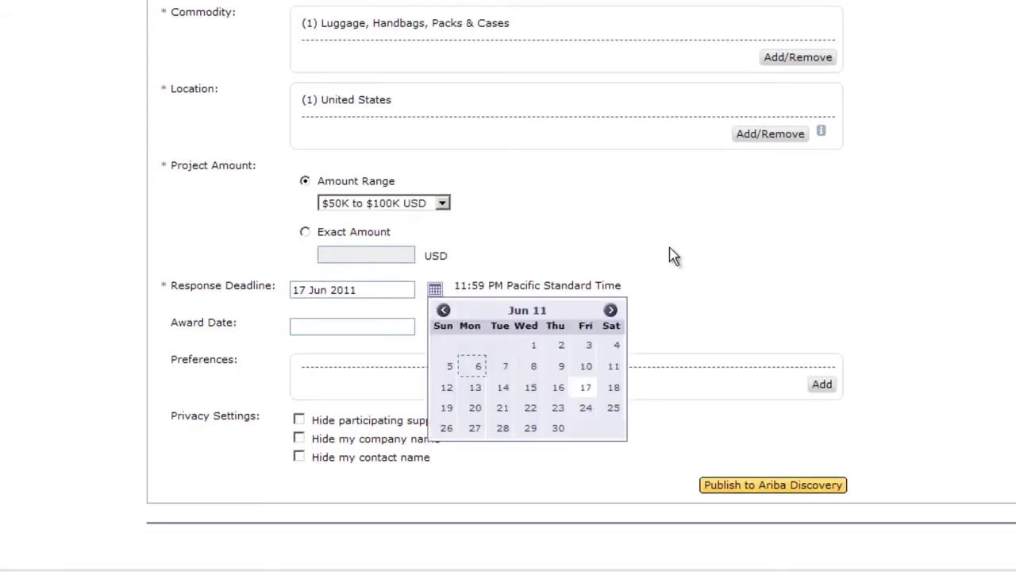
click(532, 366)
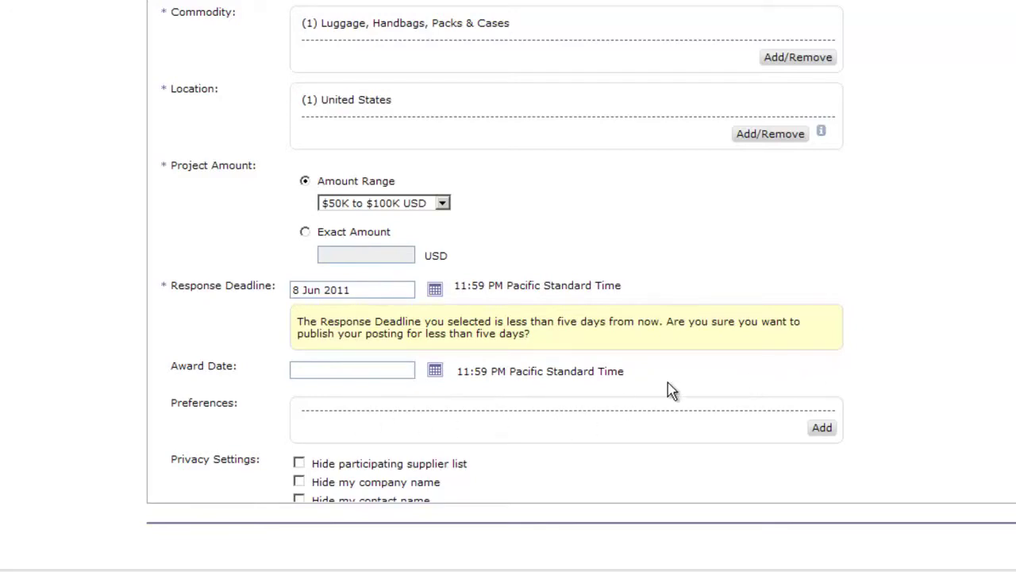
scroll(671, 389, down, 1)
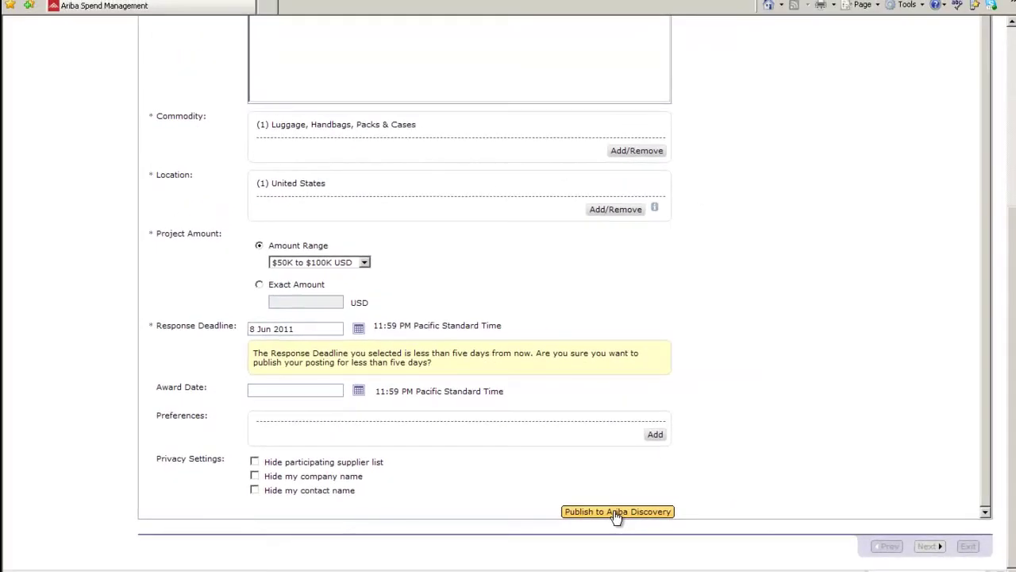
- Publish the backpacks posting to Ariba Discovery and begin inviting participants
click(616, 513)
scroll(706, 347, up, 2)
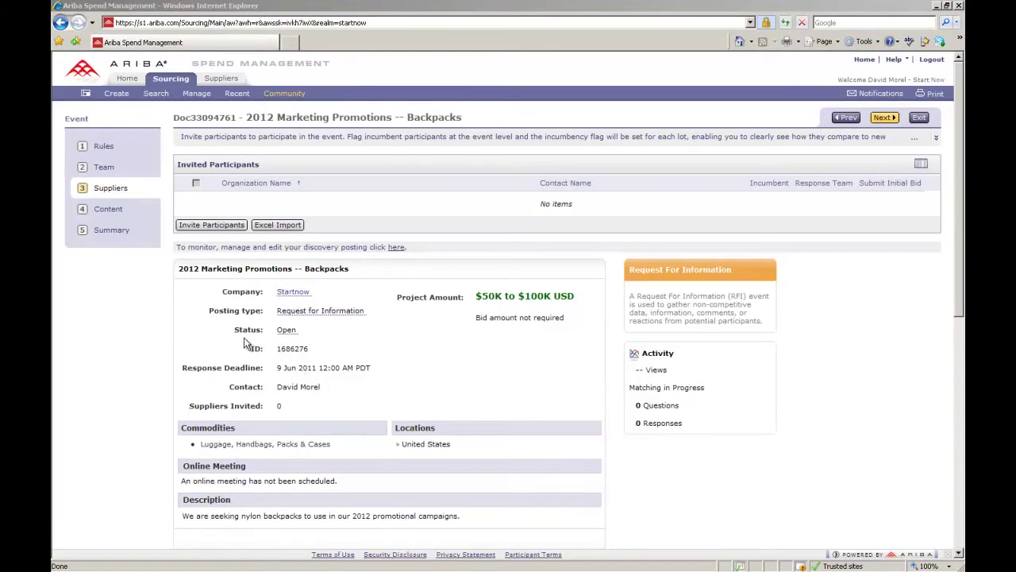
click(210, 228)
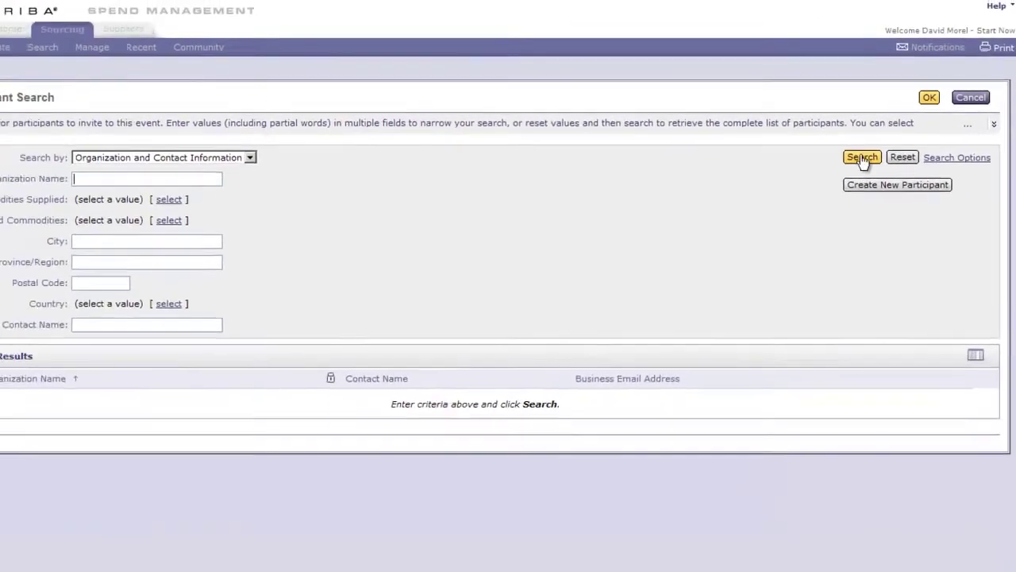
- Search participants and invite Acme Bag Supply and Mainstreet Backpacks to the event
click(824, 168)
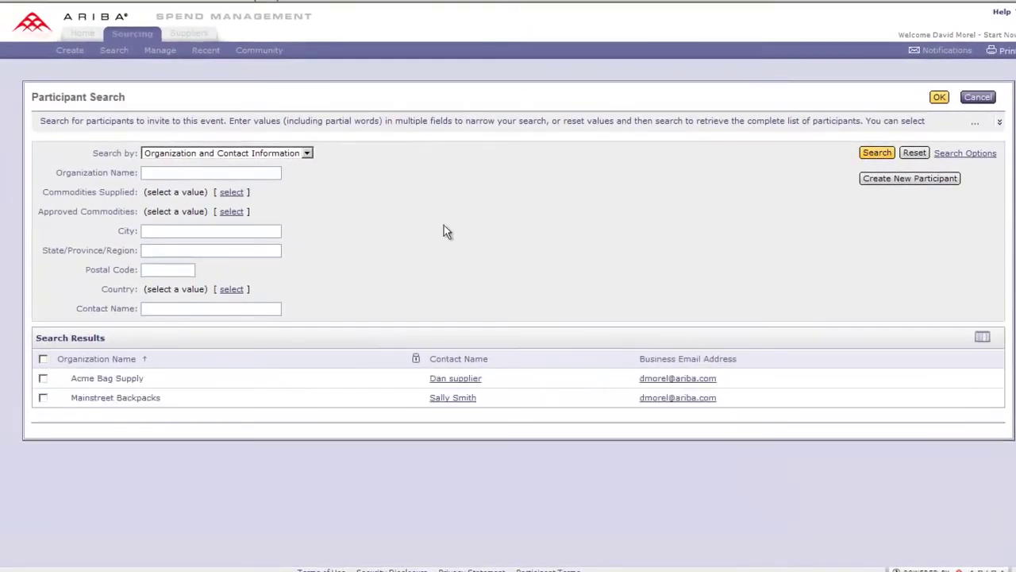
click(43, 378)
click(43, 397)
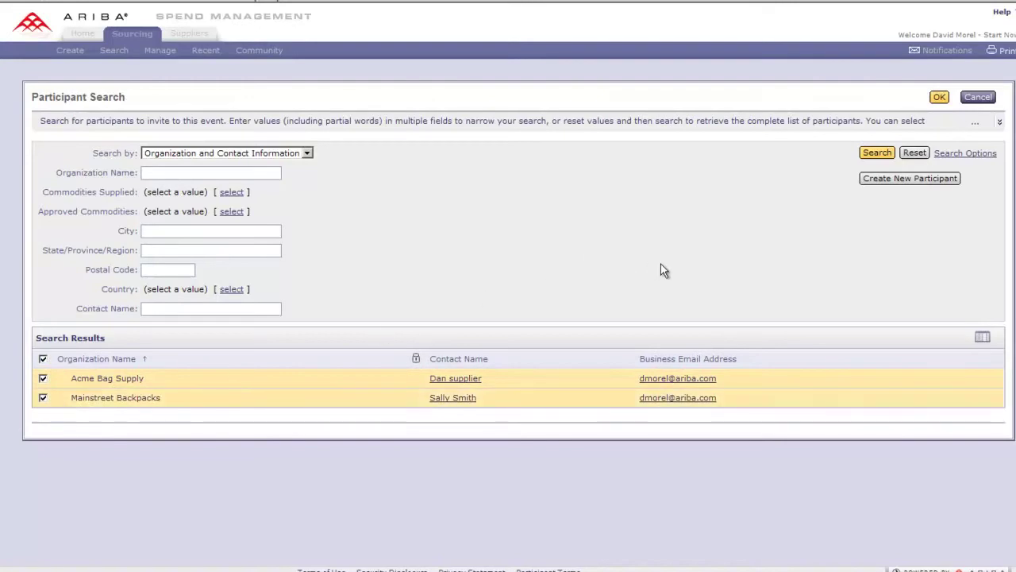
click(939, 97)
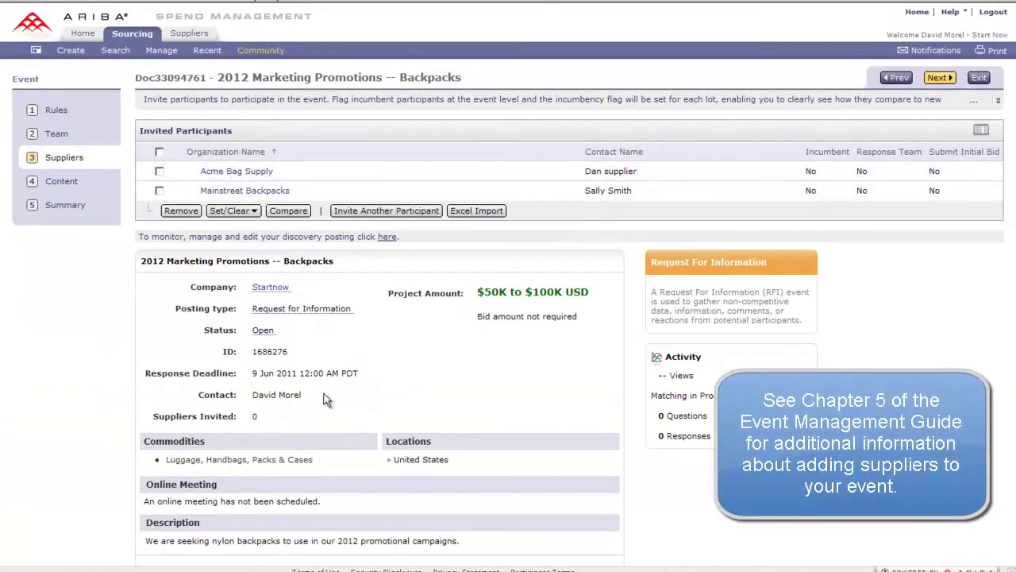
scroll(412, 384, down, 2)
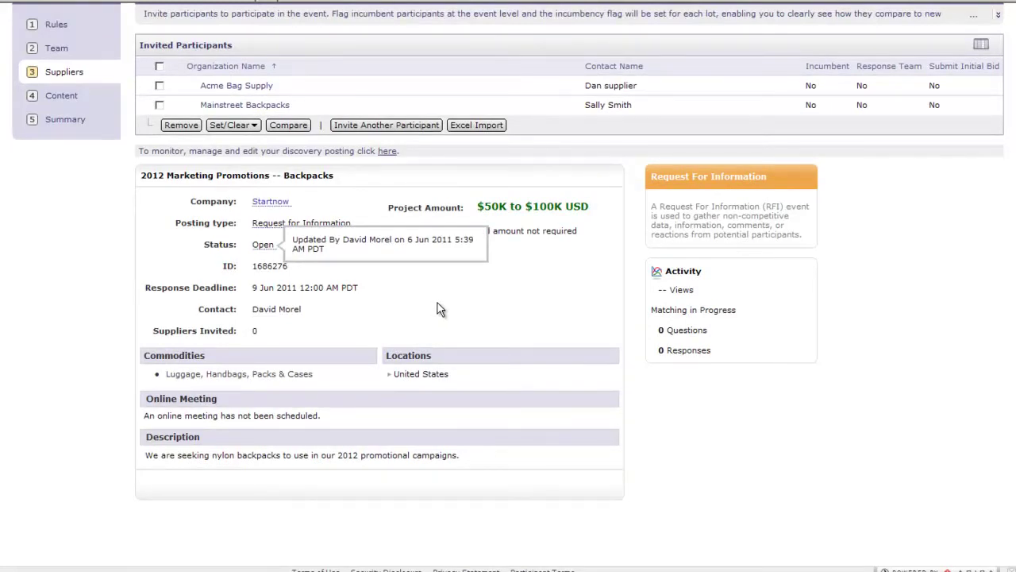
- On the Content step, add a new requirement under Introduction
click(62, 97)
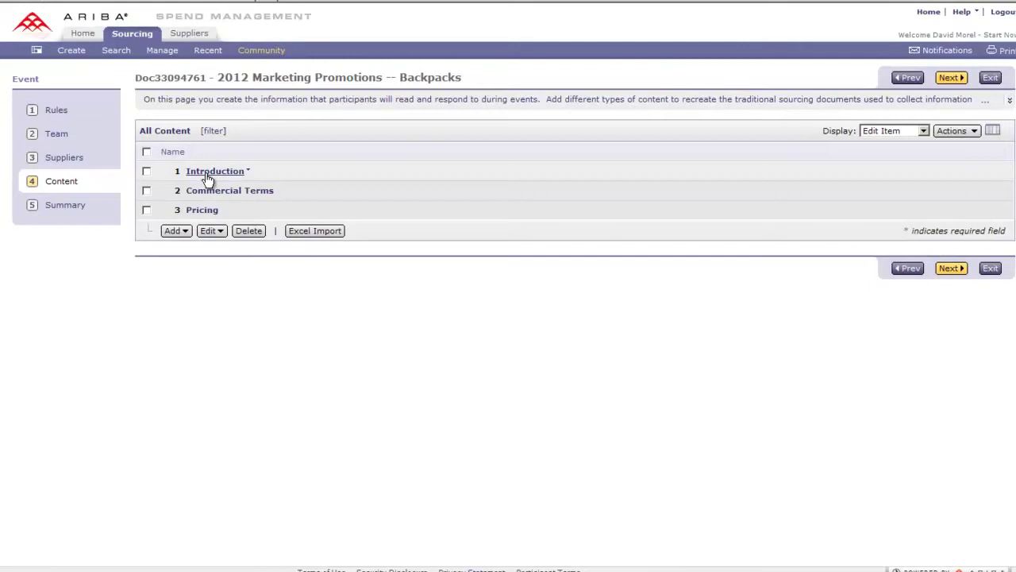
click(206, 177)
click(220, 262)
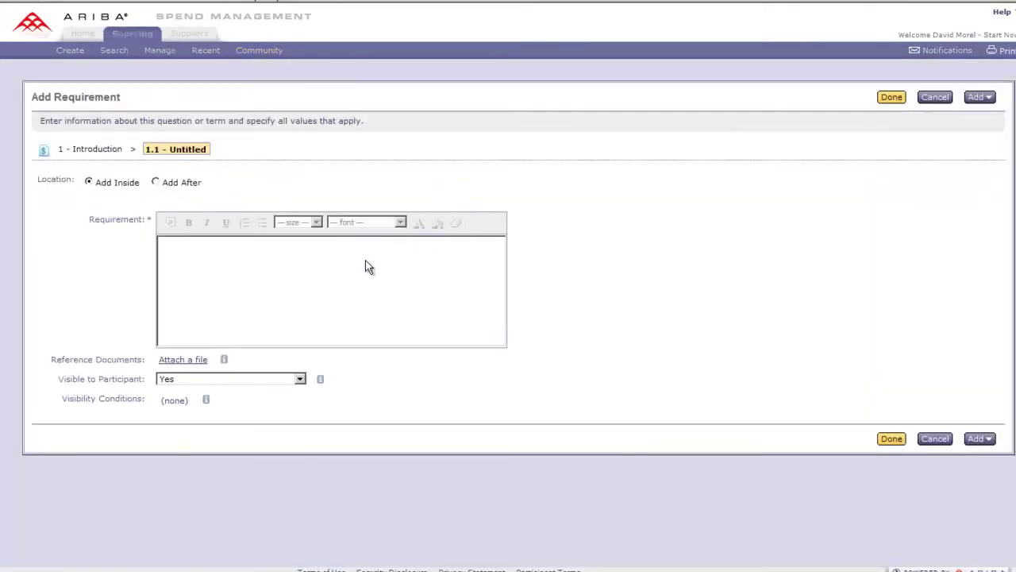
- Write the requirement asking participants to review all event information and ask questions via the message board
click(355, 275)
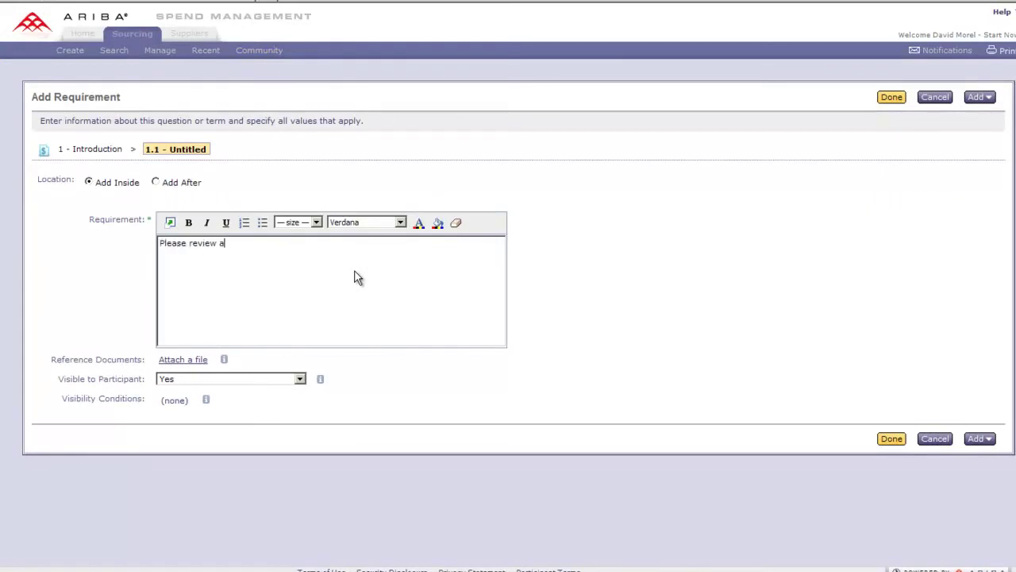
text(Please review all the information contained in this event. All que)
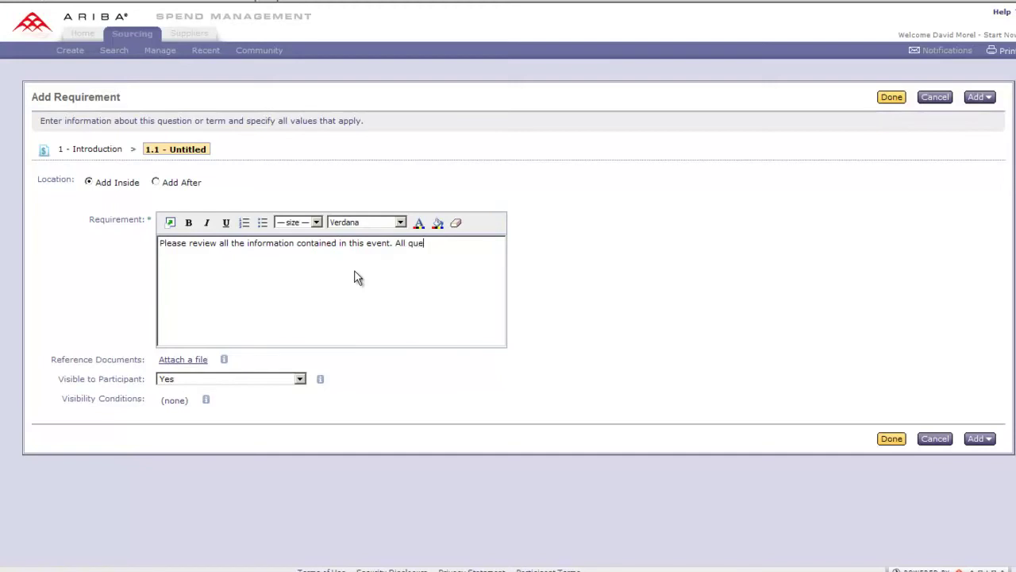
text(no)
key(BackSpace)
key(BackSpace)
key(BackSpace)
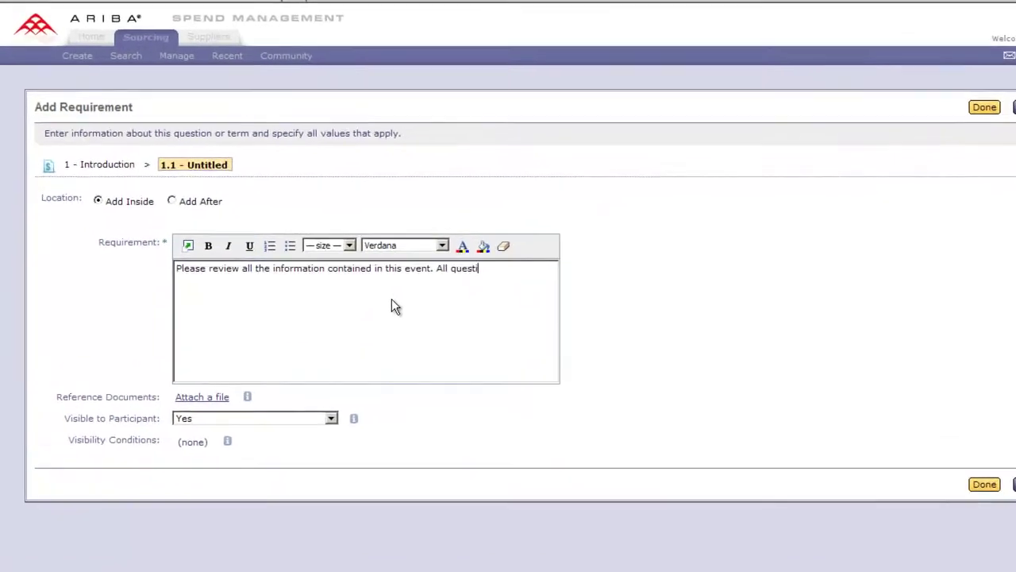
text(ions s)
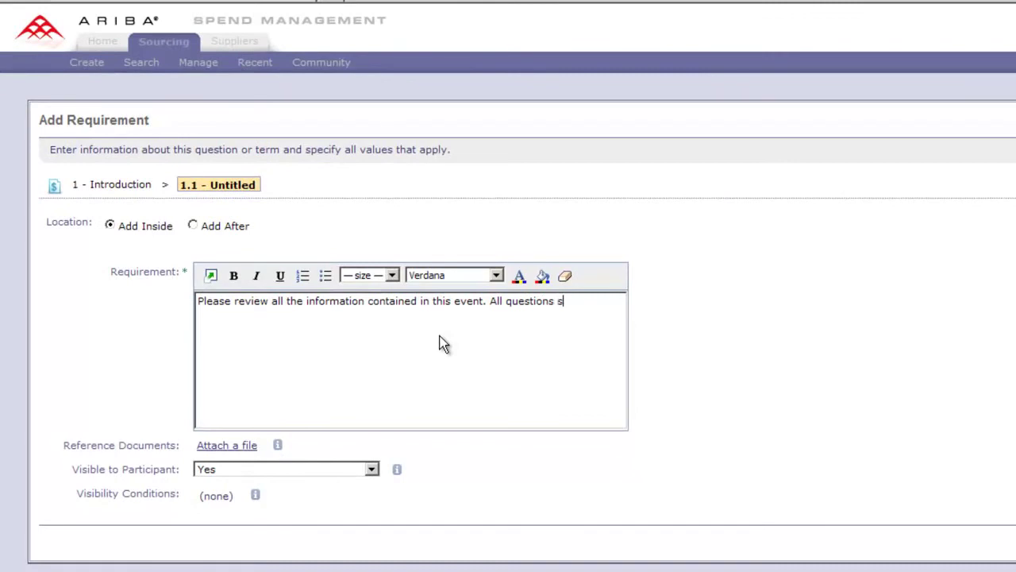
text(hould be asked b)
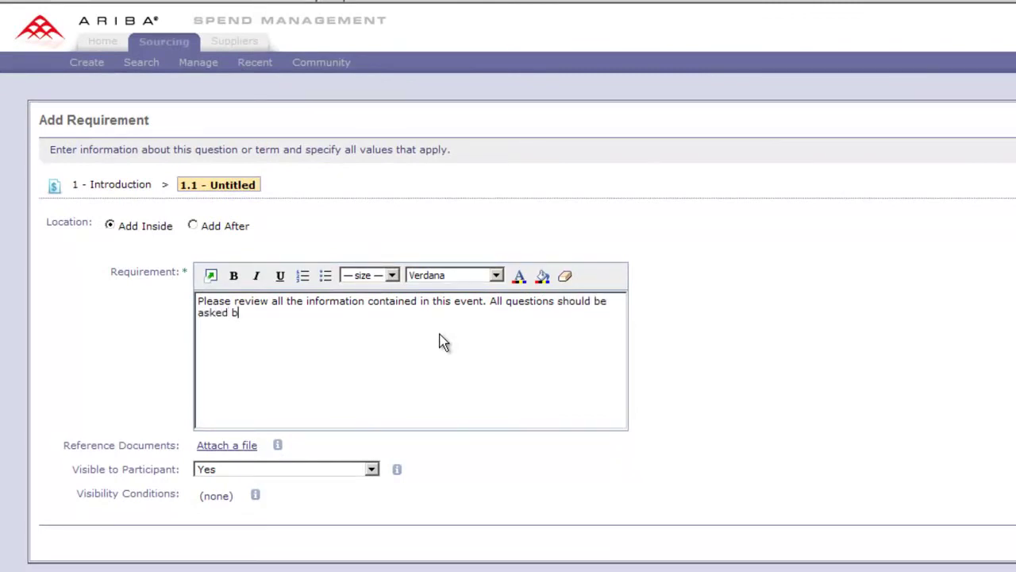
key(BackSpace)
text(via the message)
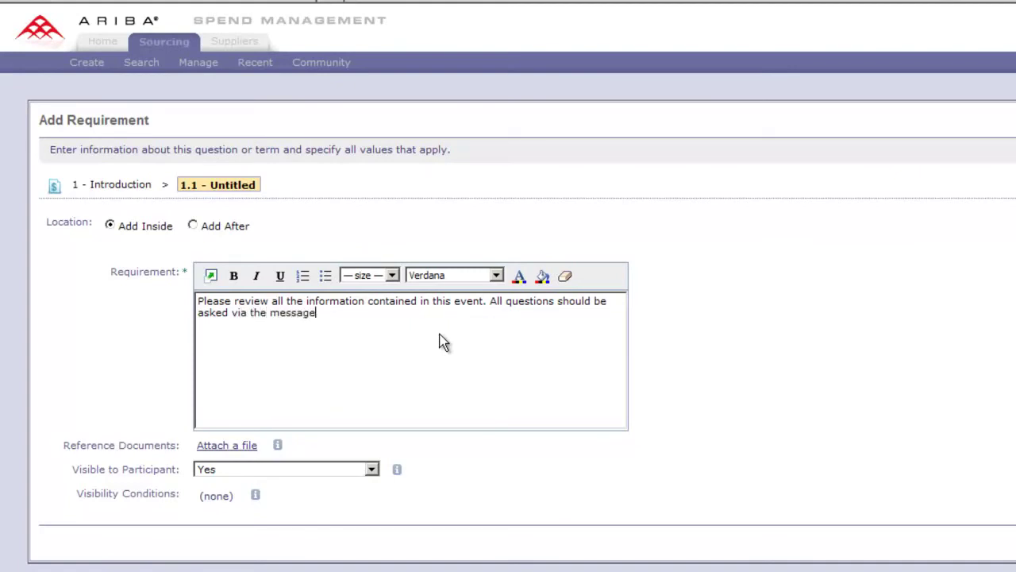
text( boar)
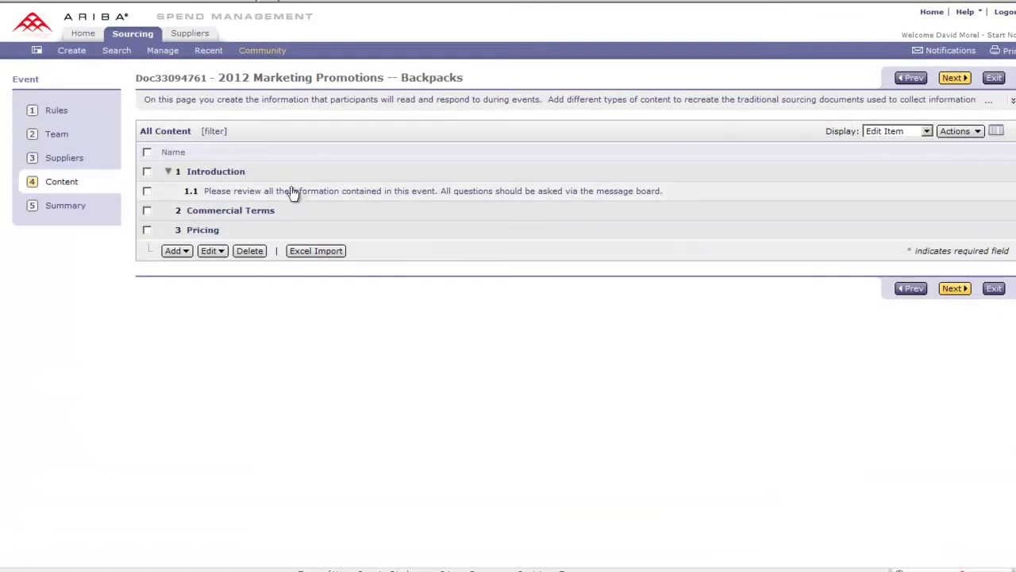
- Add a new Commercial Terms question named 'How long have you been in business?'
click(198, 213)
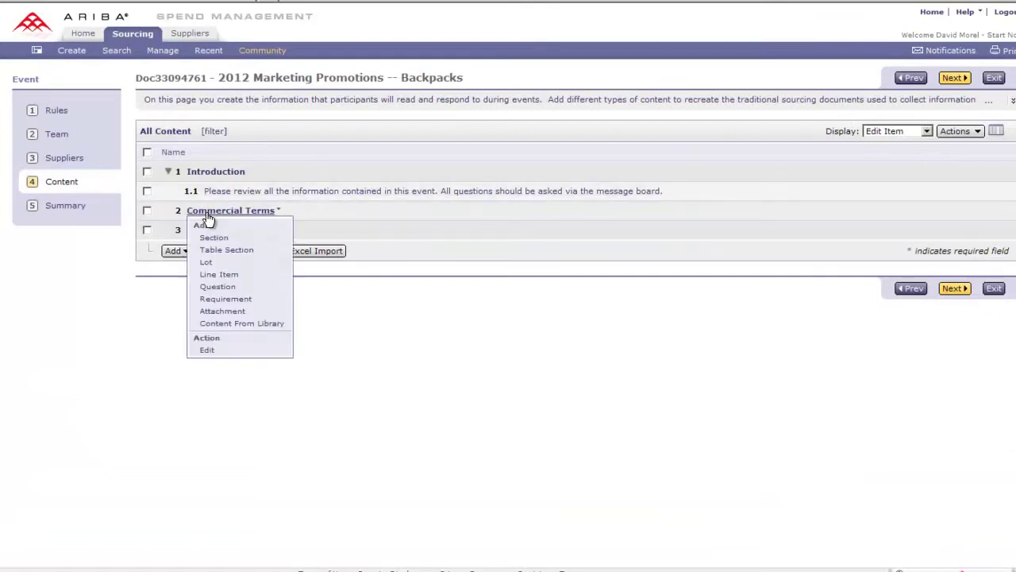
click(220, 286)
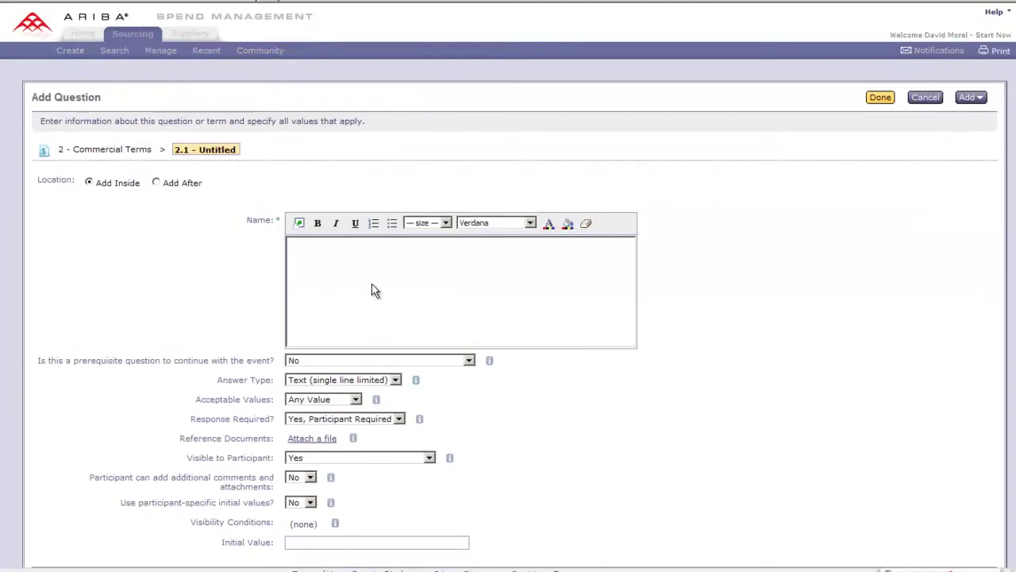
text(How long)
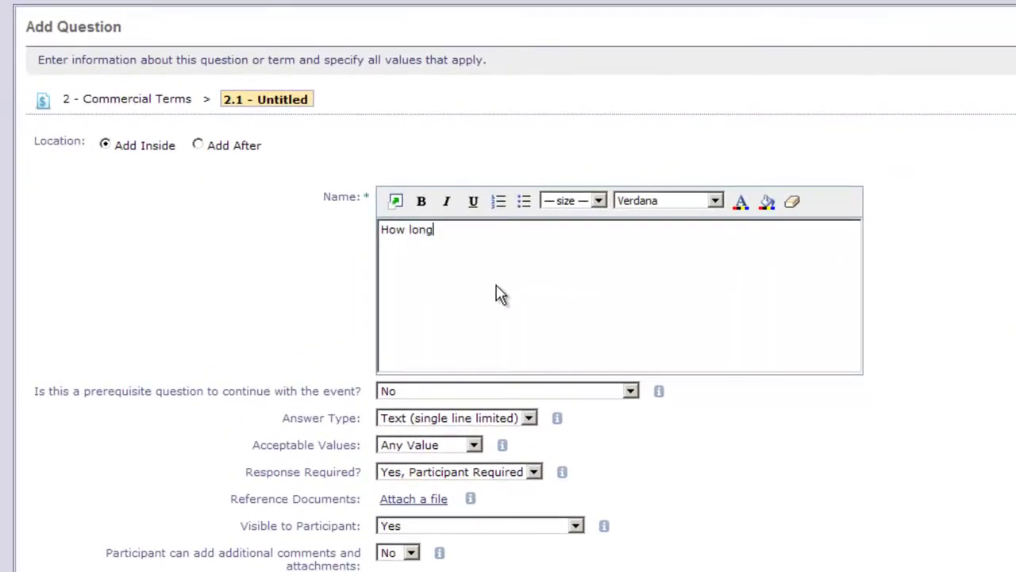
text( have you been in b)
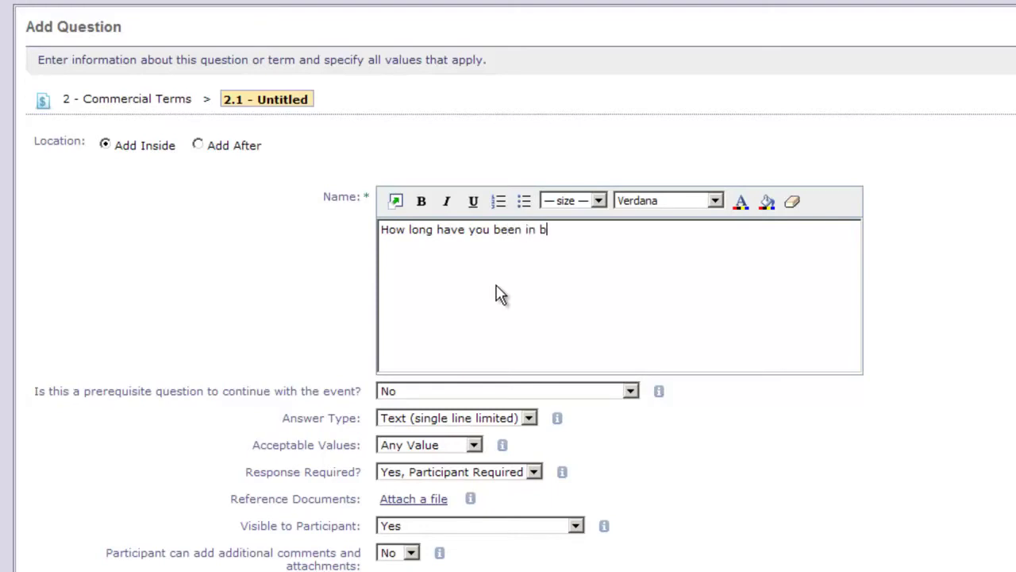
text(usiness?)
scroll(508, 317, down, 1)
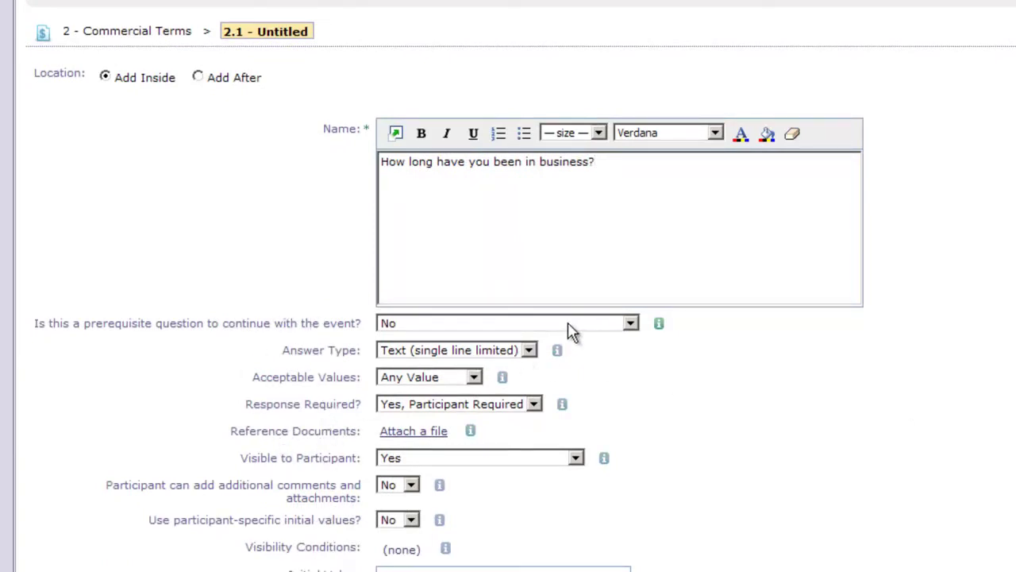
- Keep the Text (single line limited) answer type and set Acceptable Values to List of Choices
click(529, 350)
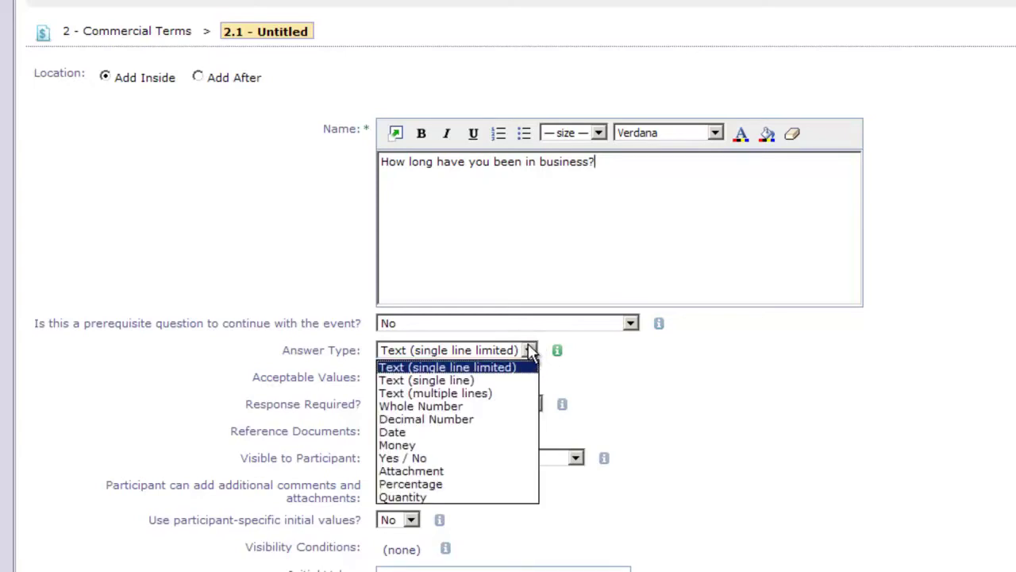
click(486, 370)
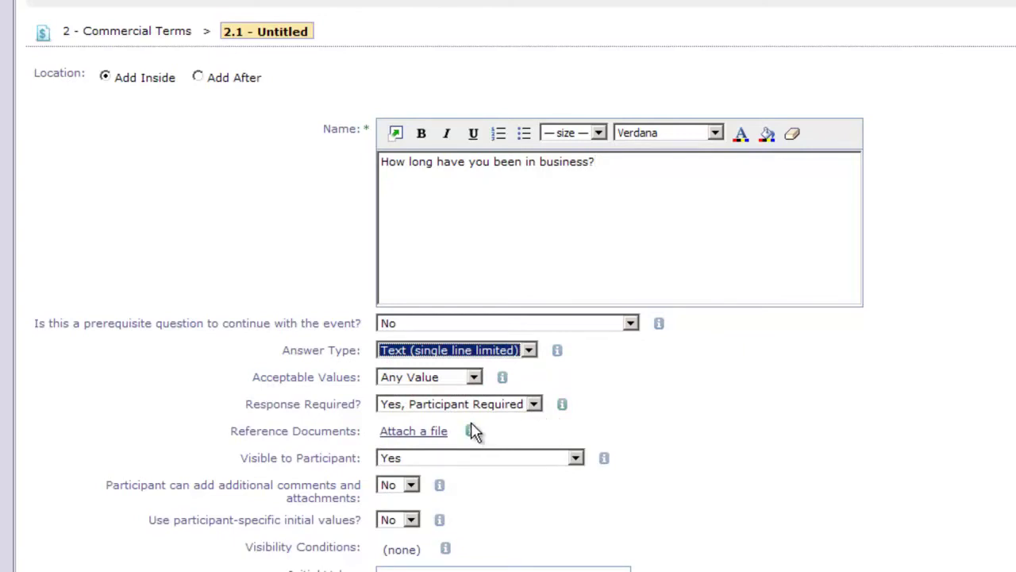
click(437, 378)
click(421, 407)
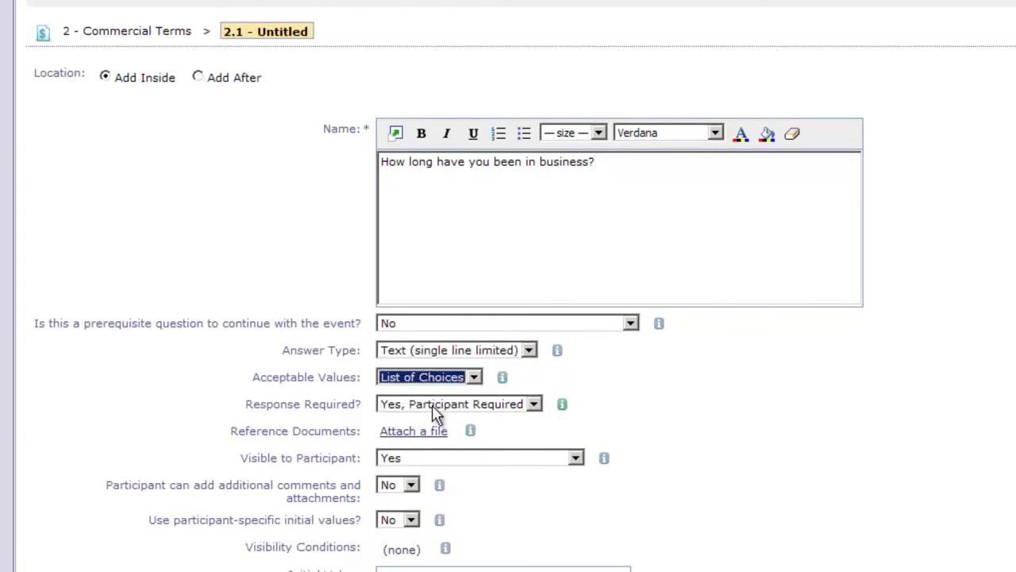
- Enter 'Less than 1 years' as the first choice and add three more choice rows
scroll(696, 423, down, 3)
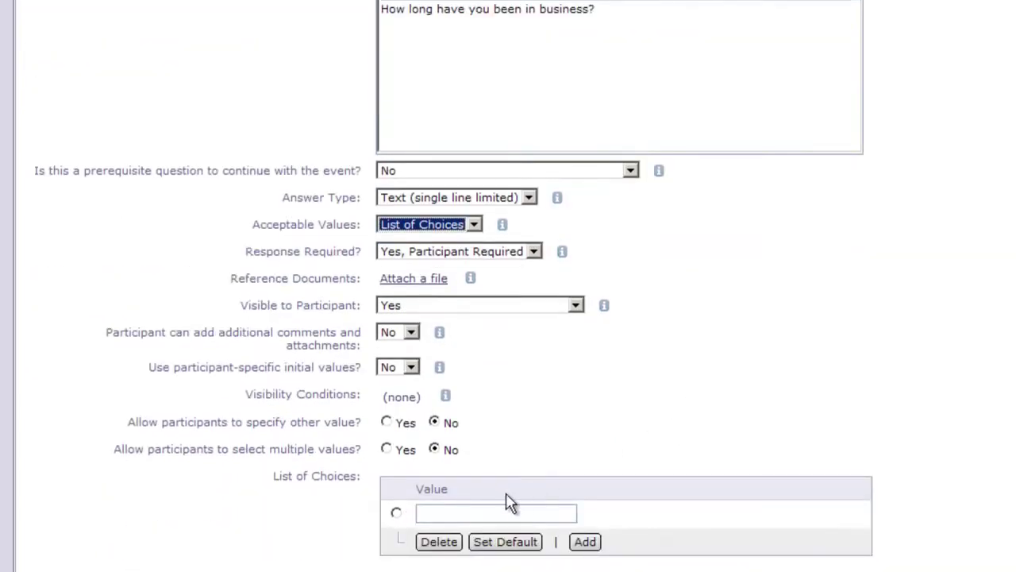
click(470, 416)
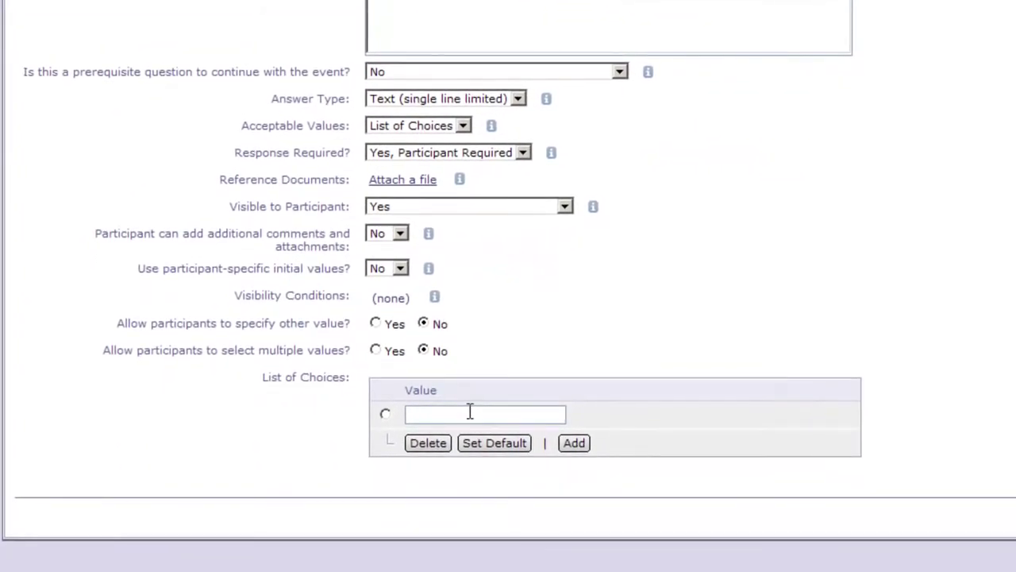
text(Less than 1)
text( years)
click(580, 443)
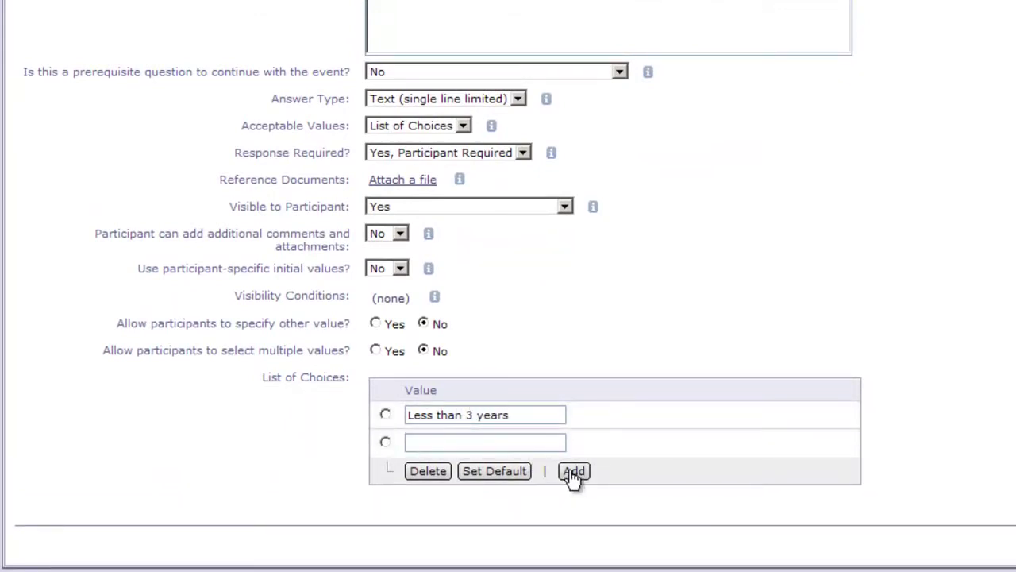
click(574, 472)
click(575, 499)
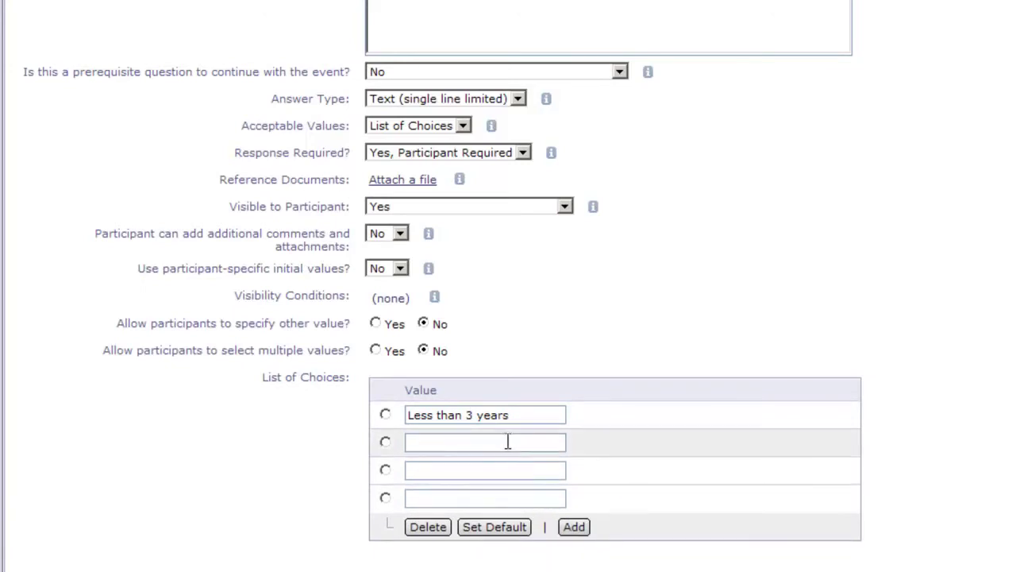
- Fill the remaining choices '3-6 years', '7-10 years' and 'More than 10 years', then save the question
text(3-6 years)
key(shift+Tab)
click(508, 452)
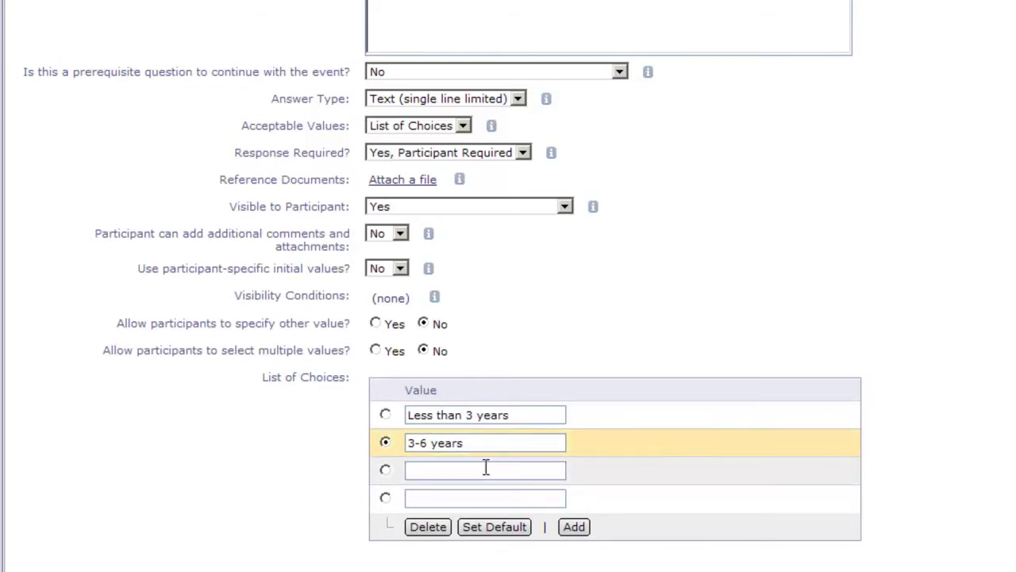
click(482, 470)
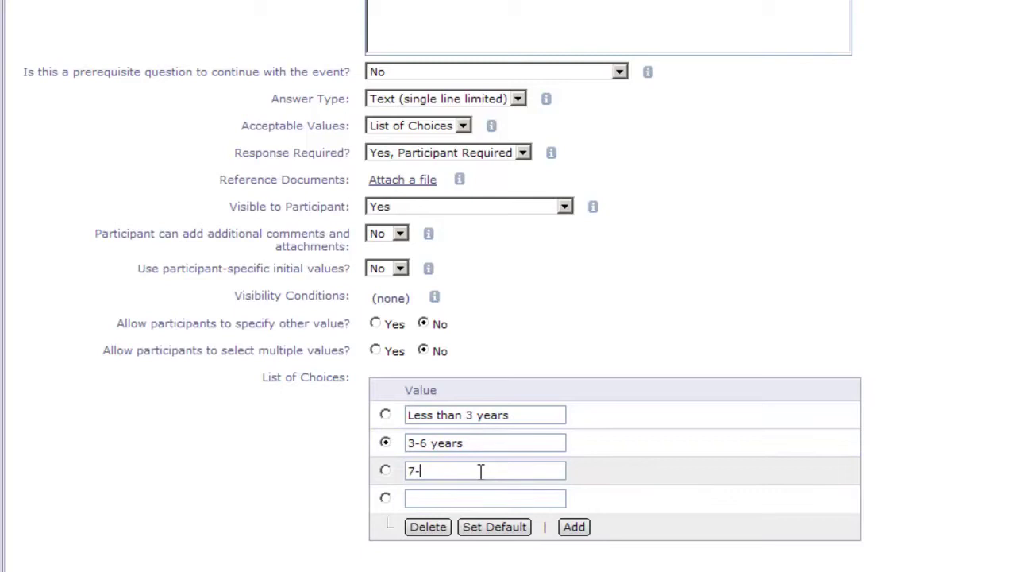
text(7-10 years)
click(455, 498)
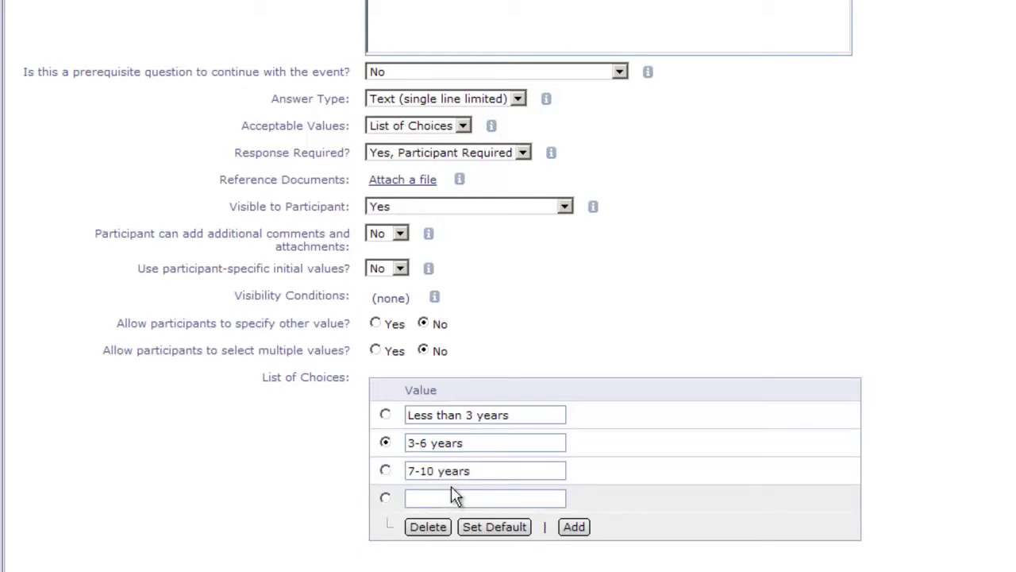
text(More than 10 years)
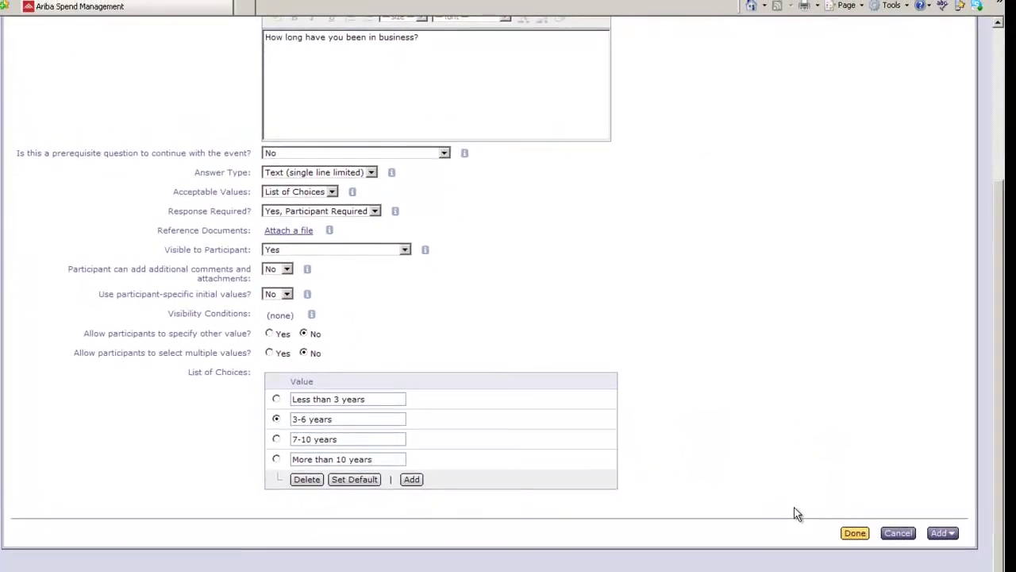
click(855, 533)
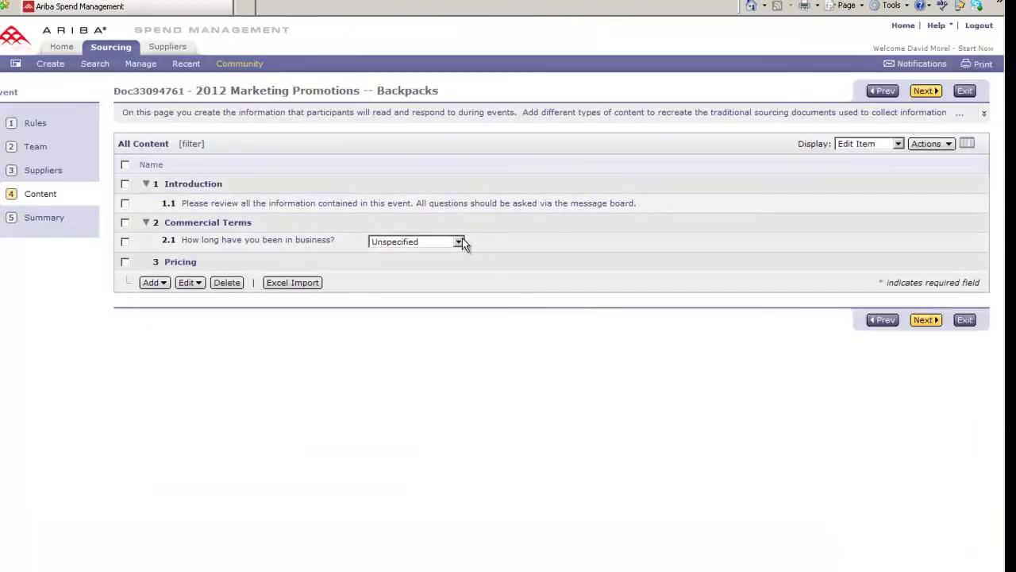
- Preview the new question, then add a Pricing line item named 'Black nylon backpack'
click(459, 242)
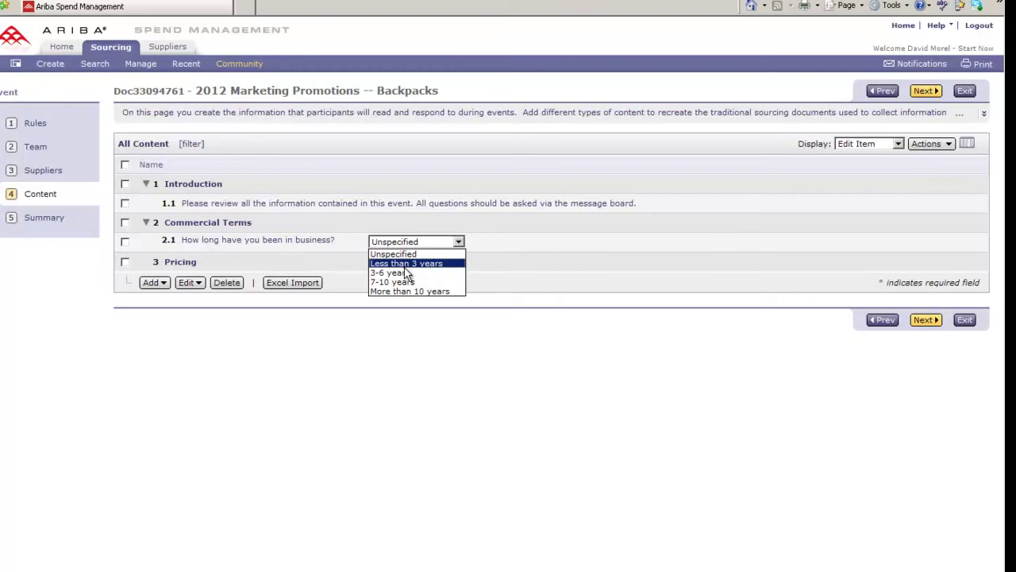
click(524, 237)
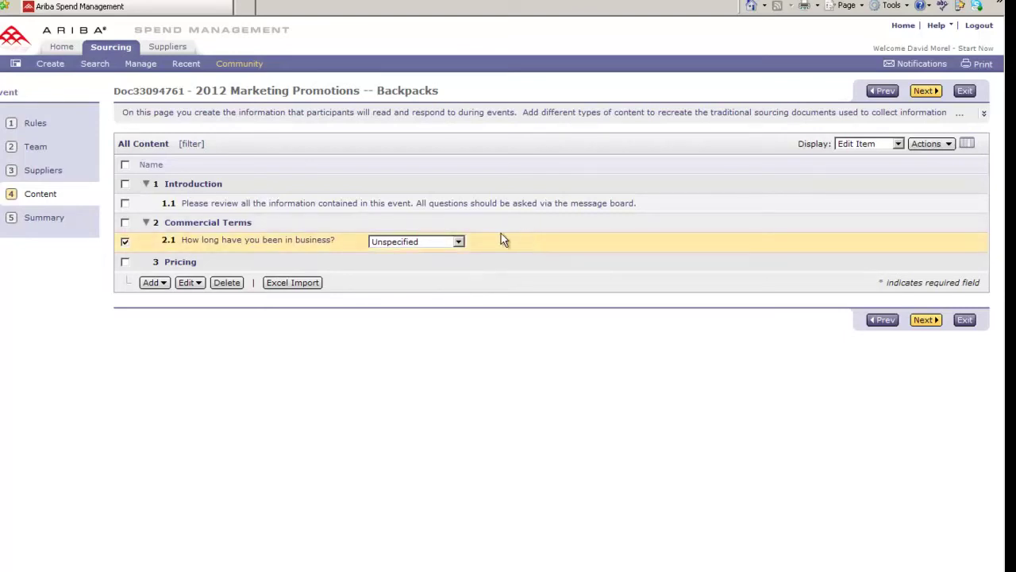
click(179, 263)
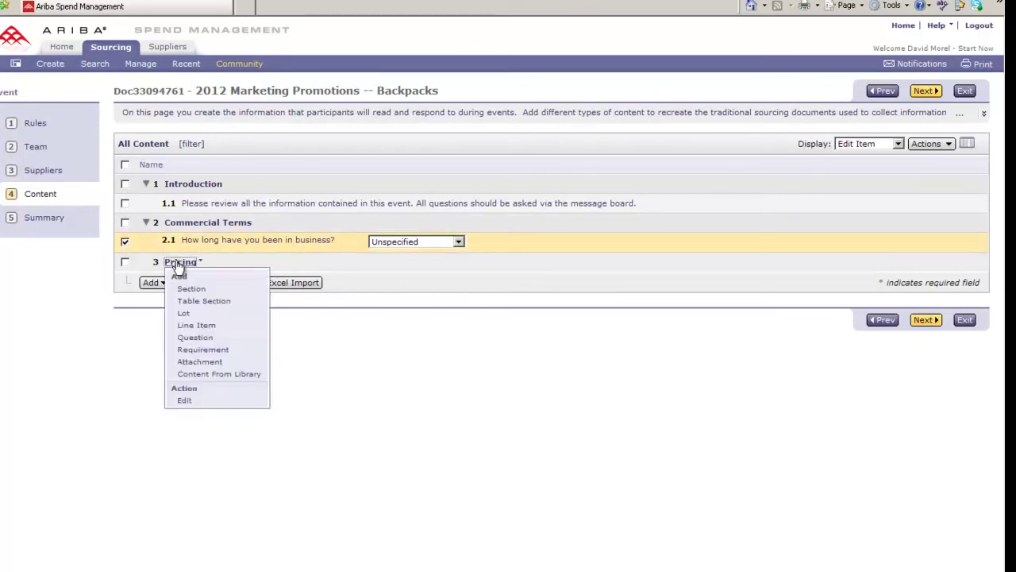
click(197, 325)
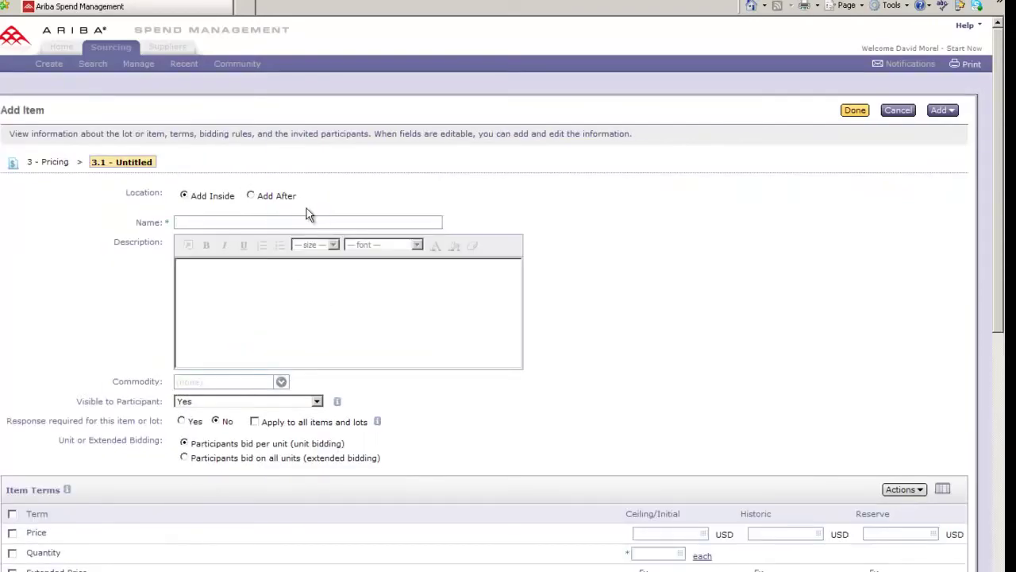
text(Black nylon backpack)
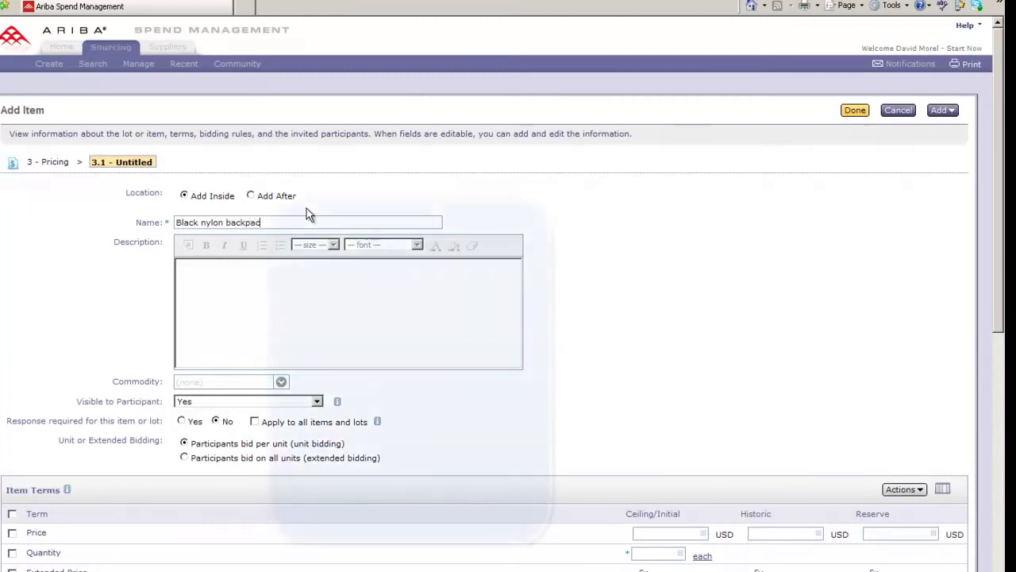
- Give the backpack a ceiling price of 20, historic price of 18 and quantity 1000, and save
scroll(307, 208, down, 2)
scroll(508, 317, down, 4)
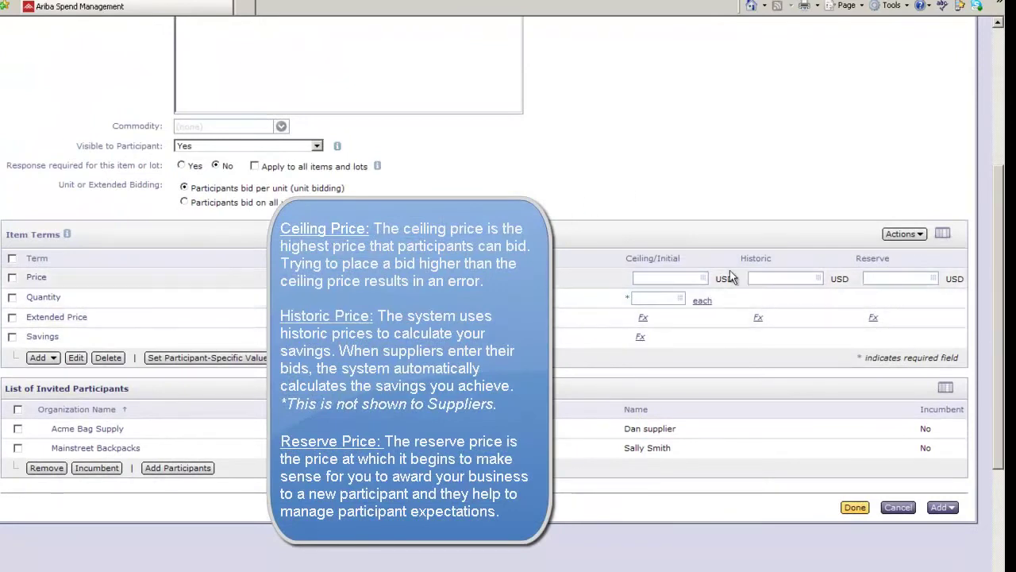
click(660, 276)
text(20)
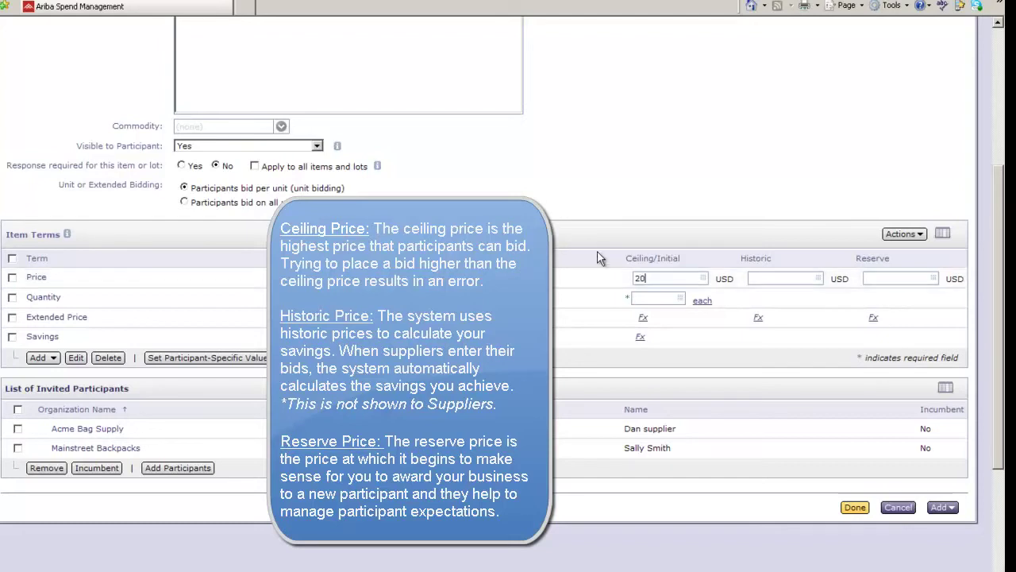
click(762, 278)
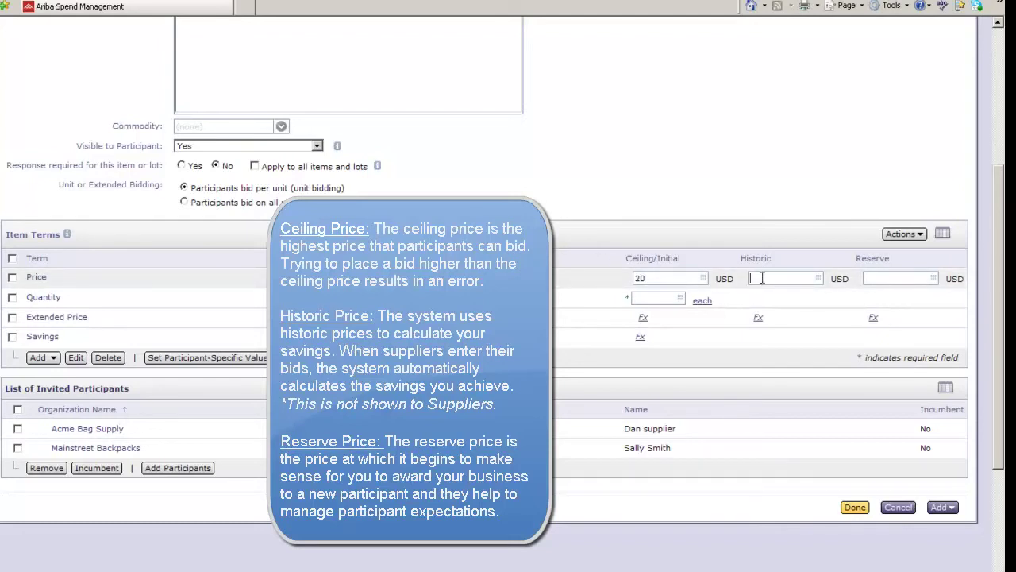
text(18)
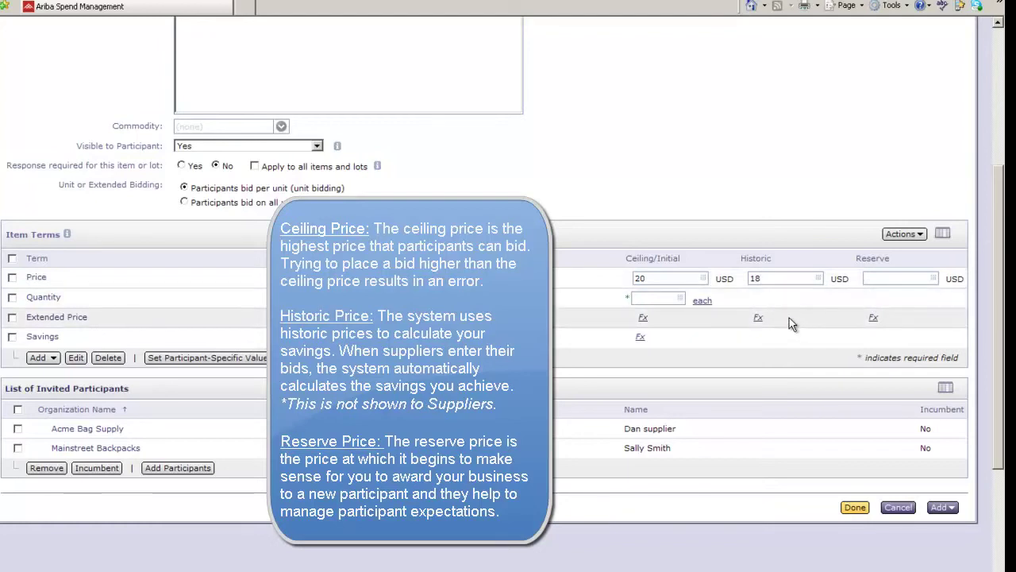
click(658, 300)
text(1000)
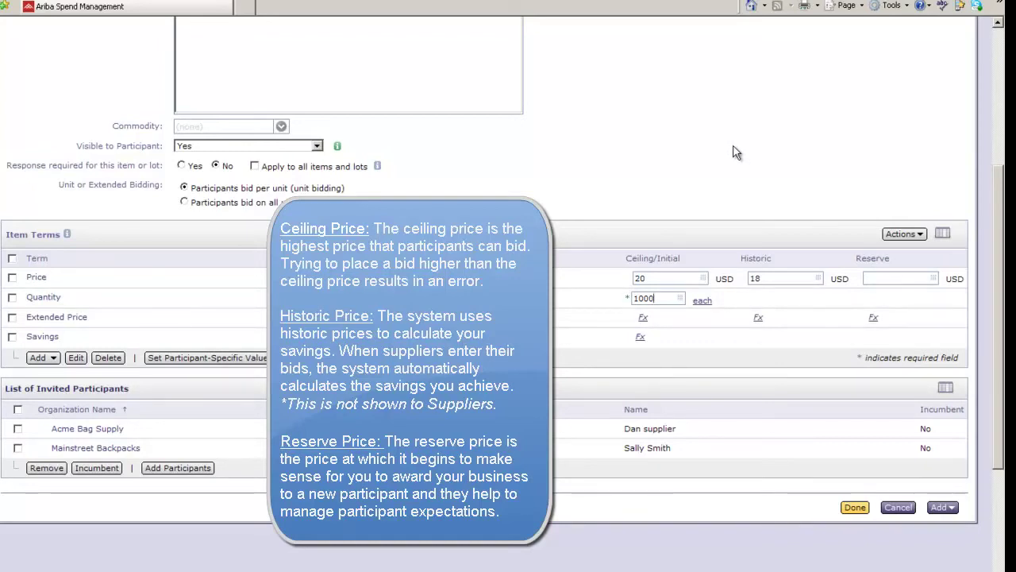
click(854, 508)
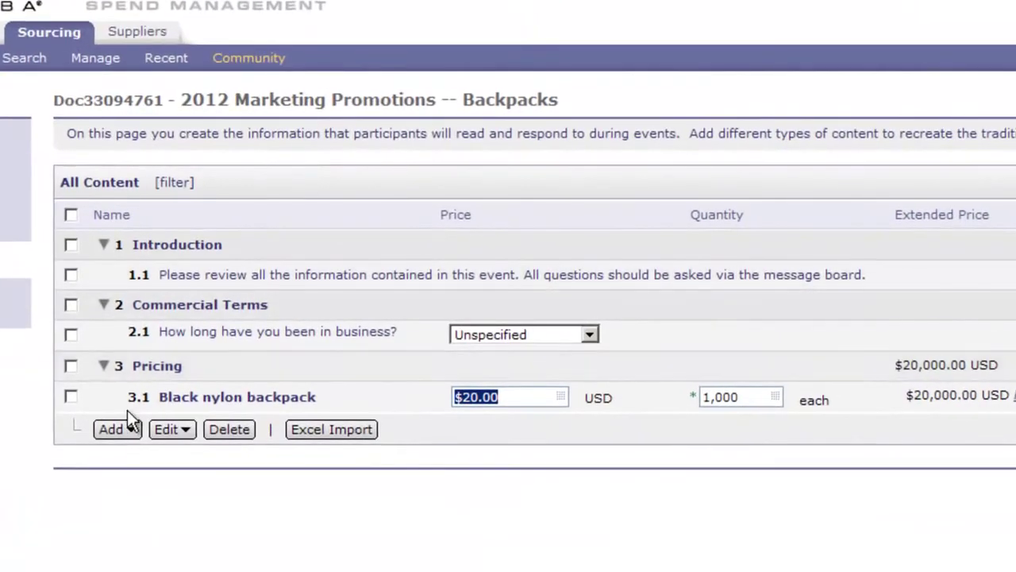
- Copy item 3.1 Black nylon backpack, paste it into Pricing as item 3.2, and edit it
click(71, 397)
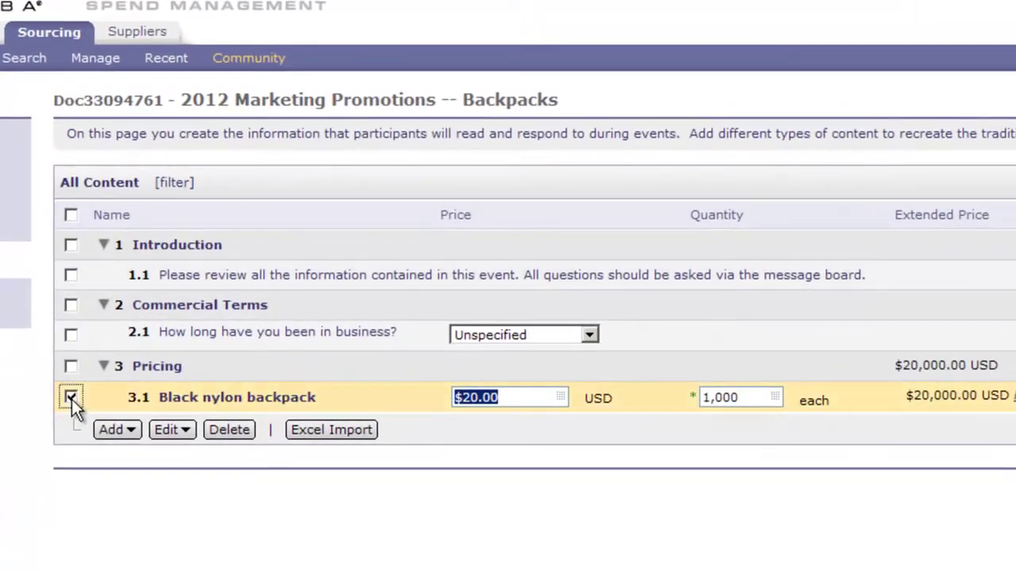
click(182, 436)
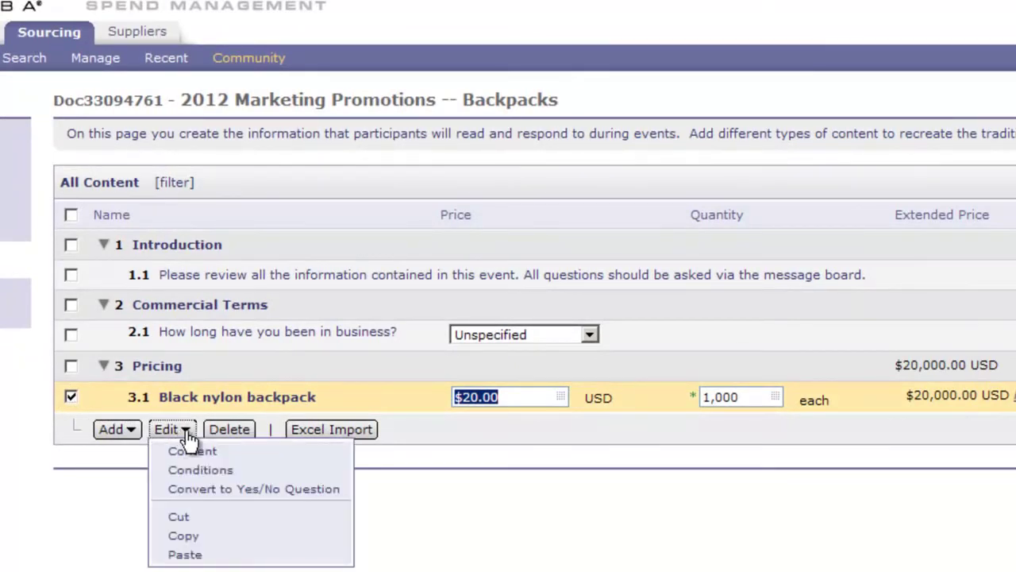
click(188, 538)
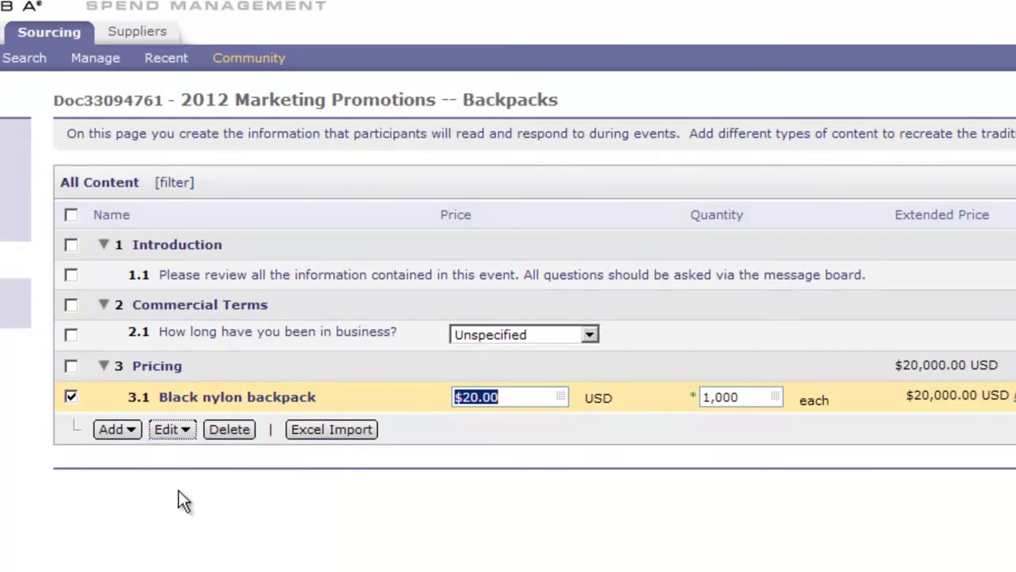
click(71, 366)
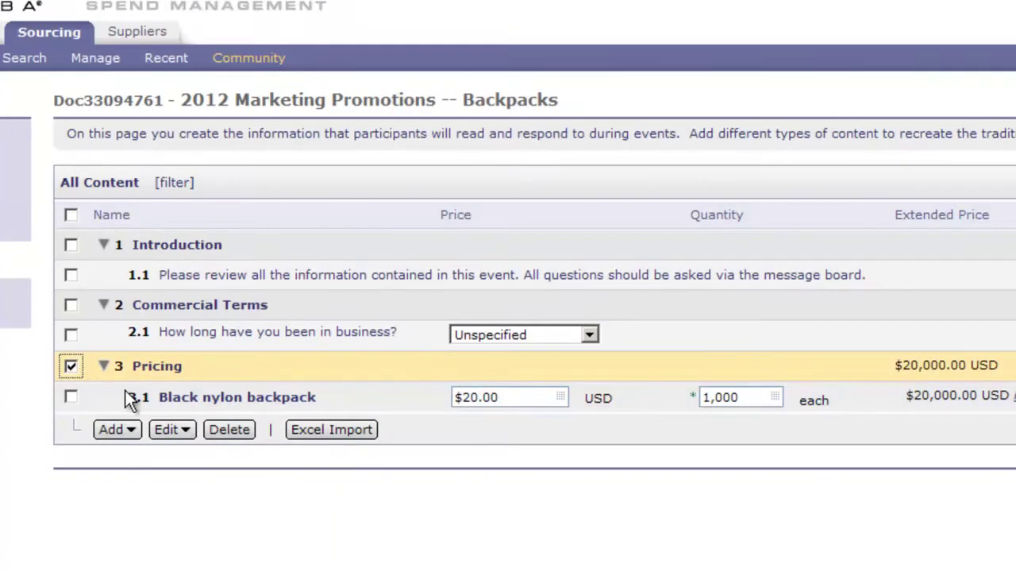
click(178, 442)
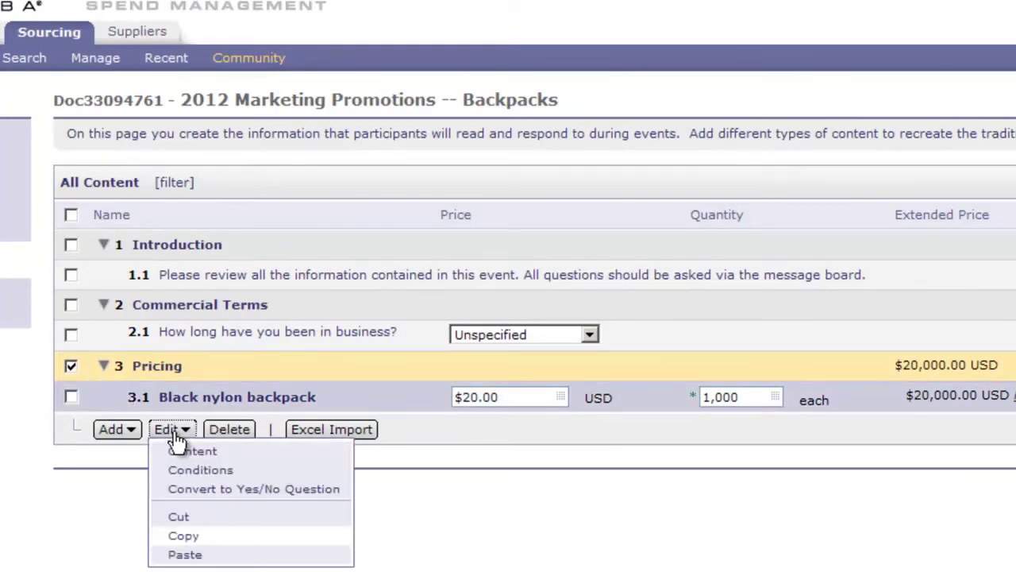
click(182, 554)
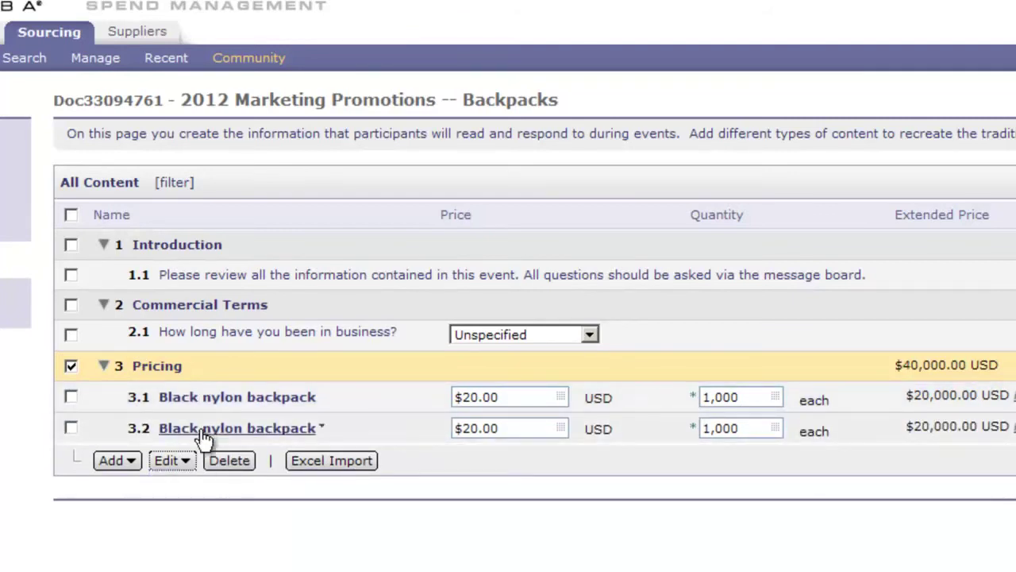
click(204, 435)
click(190, 471)
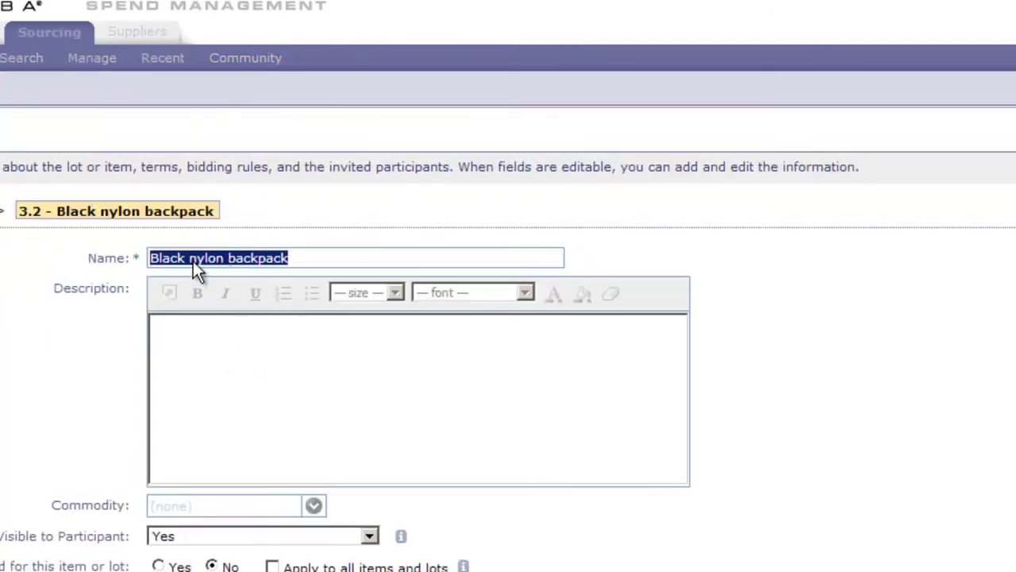
- Rename item 3.2 to 'Black leather backpack' by replacing 'nylon' with 'leather'
click(224, 258)
double_click(214, 258)
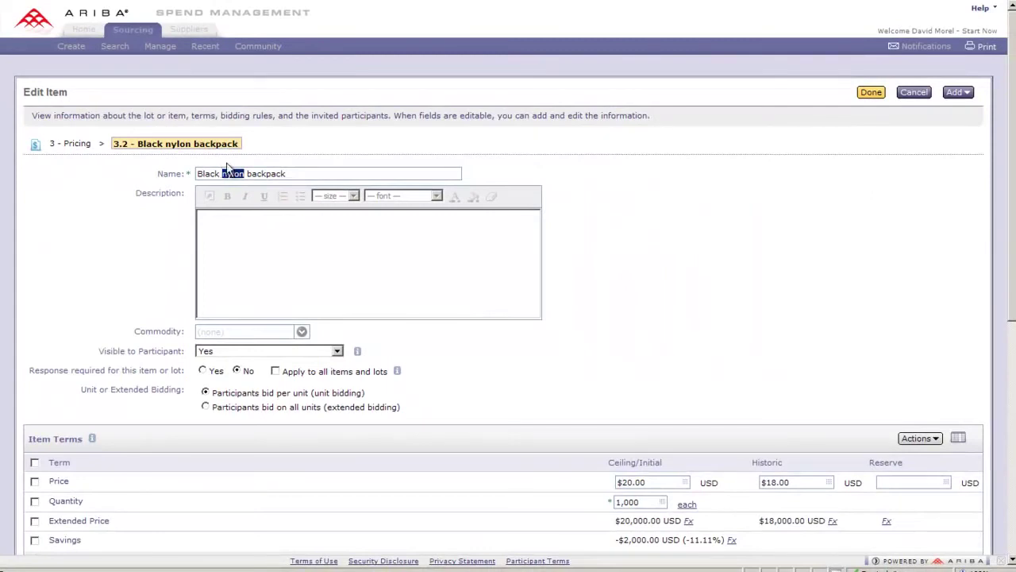
text(leather)
scroll(790, 320, down, 1)
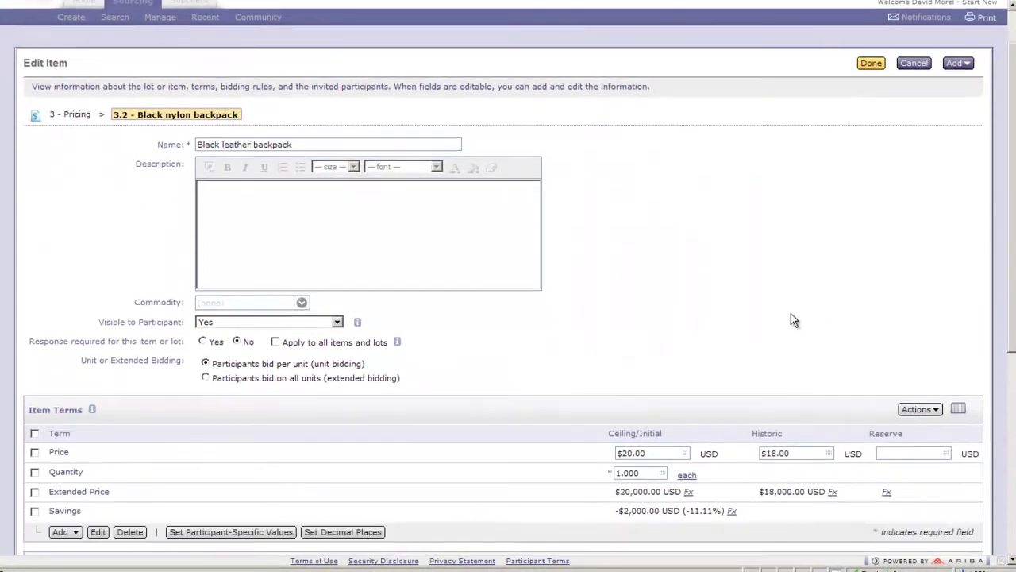
scroll(791, 320, down, 3)
- Set ceiling price 35, historic price 34 and quantity 2000, then save the item
key(Tab)
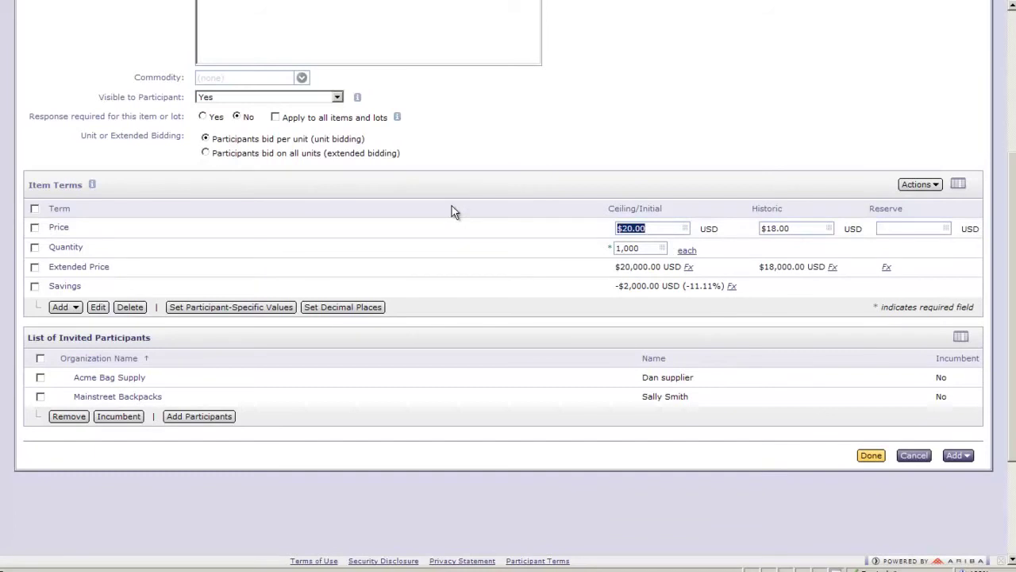
text(35)
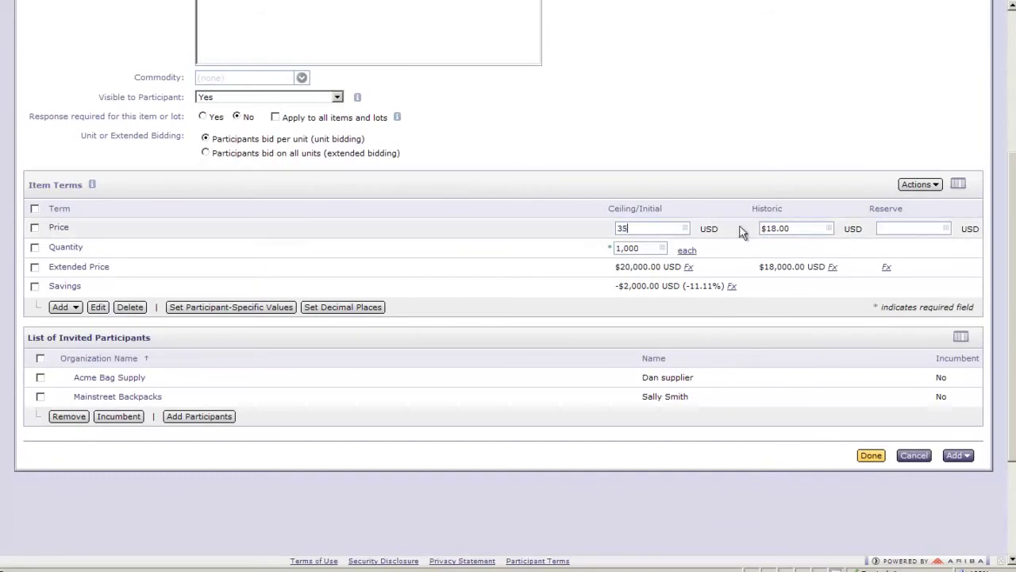
key(Tab)
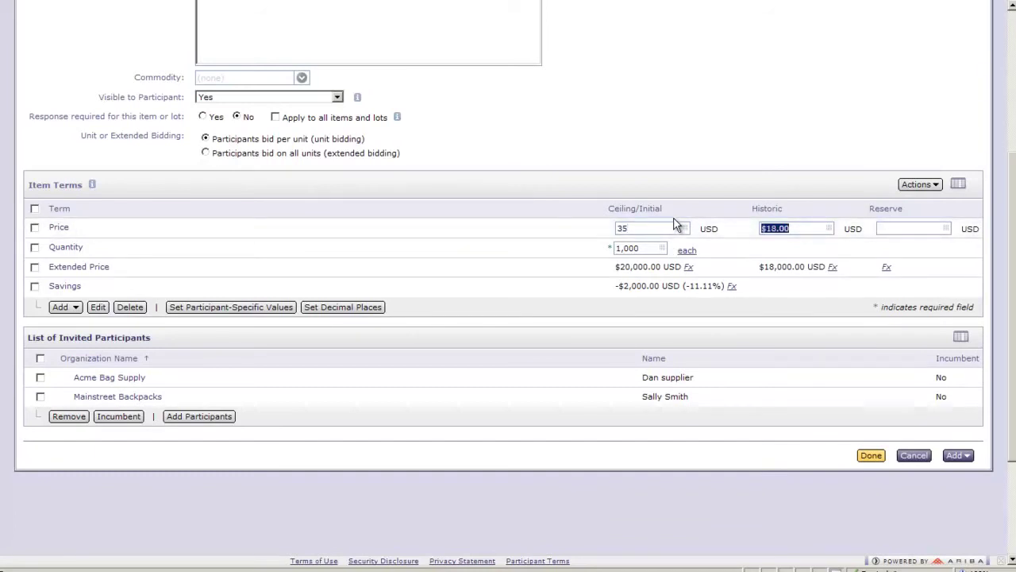
text(34)
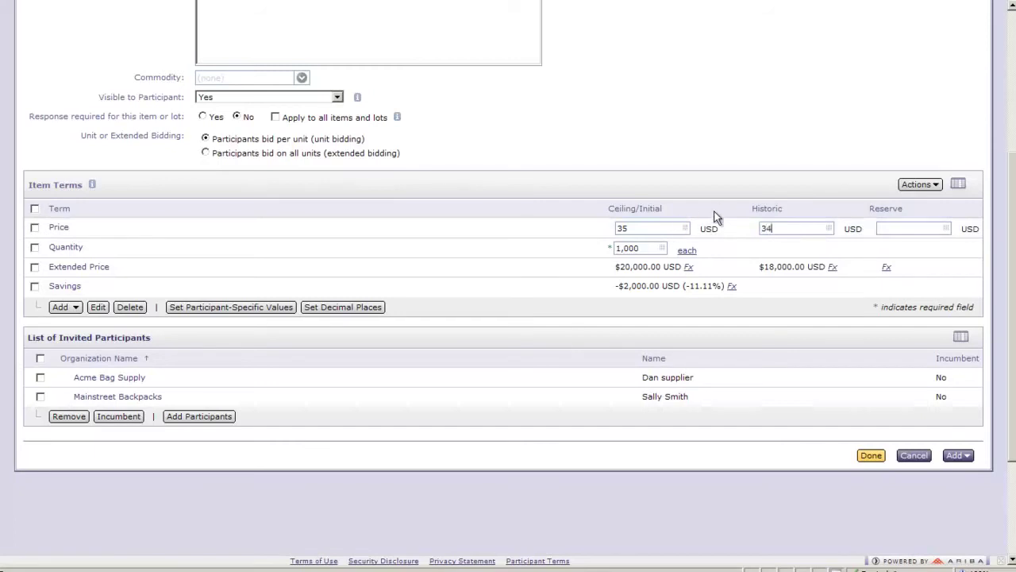
click(640, 248)
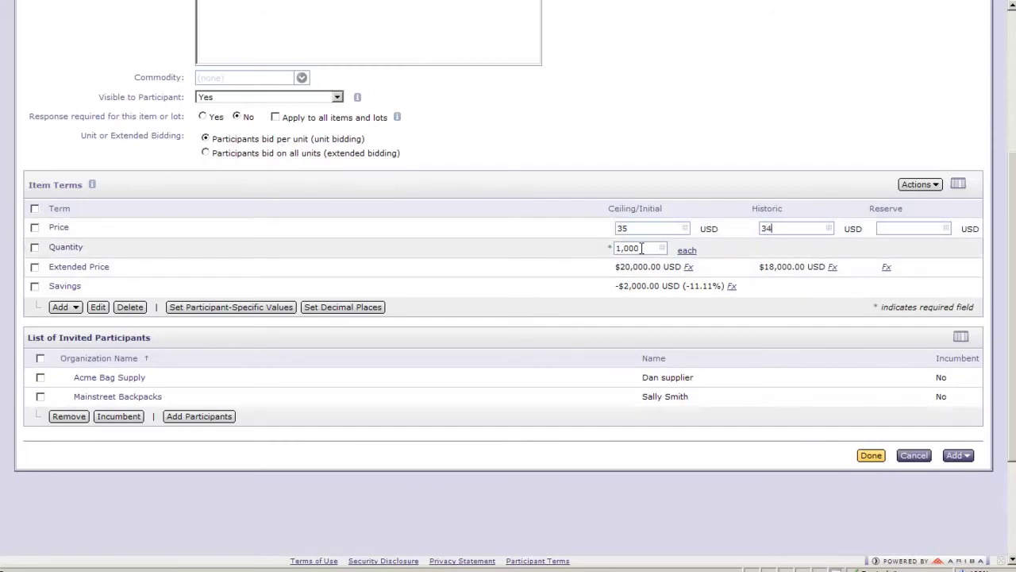
drag(640, 247, 583, 247)
text(2000)
click(870, 457)
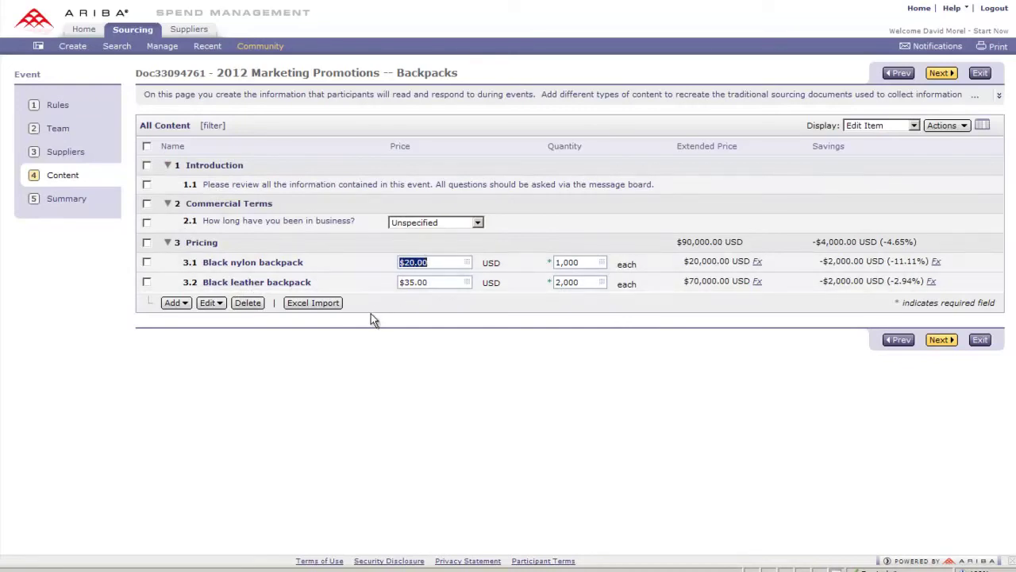
- Look over the event Summary page, then publish the Backpacks RFP
click(66, 200)
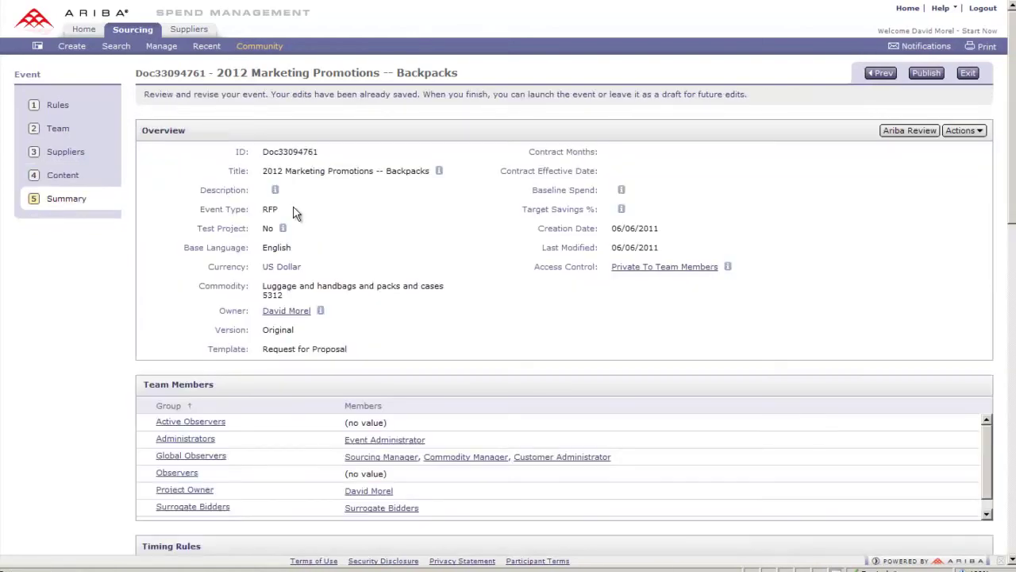
scroll(469, 255, down, 5)
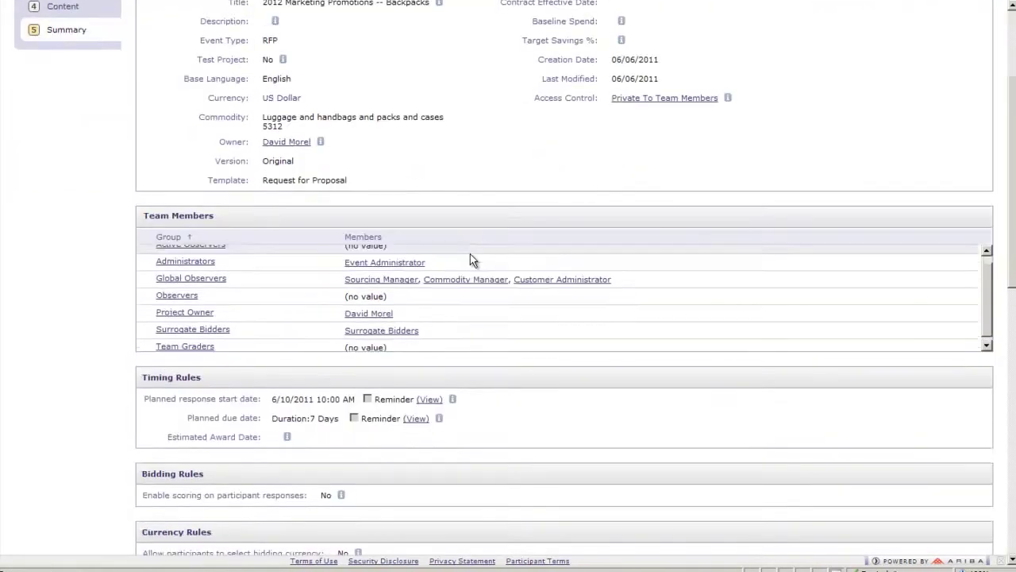
scroll(468, 258, down, 6)
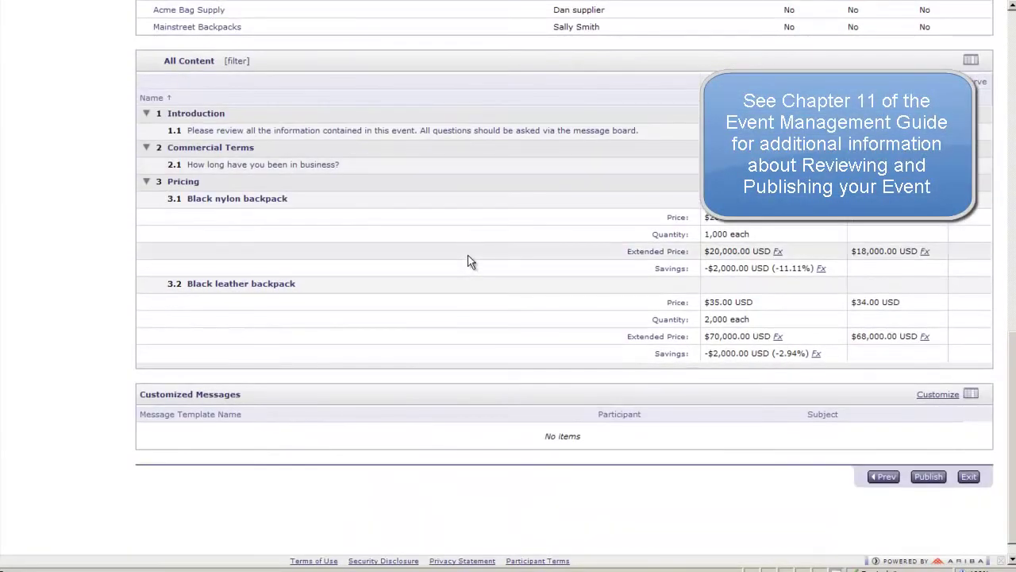
scroll(468, 258, up, 10)
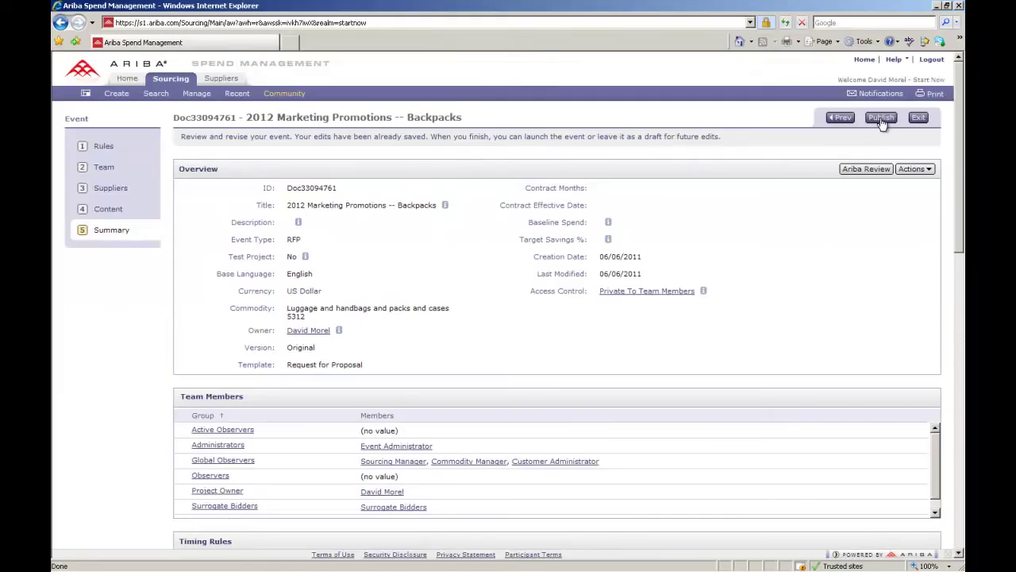
click(881, 119)
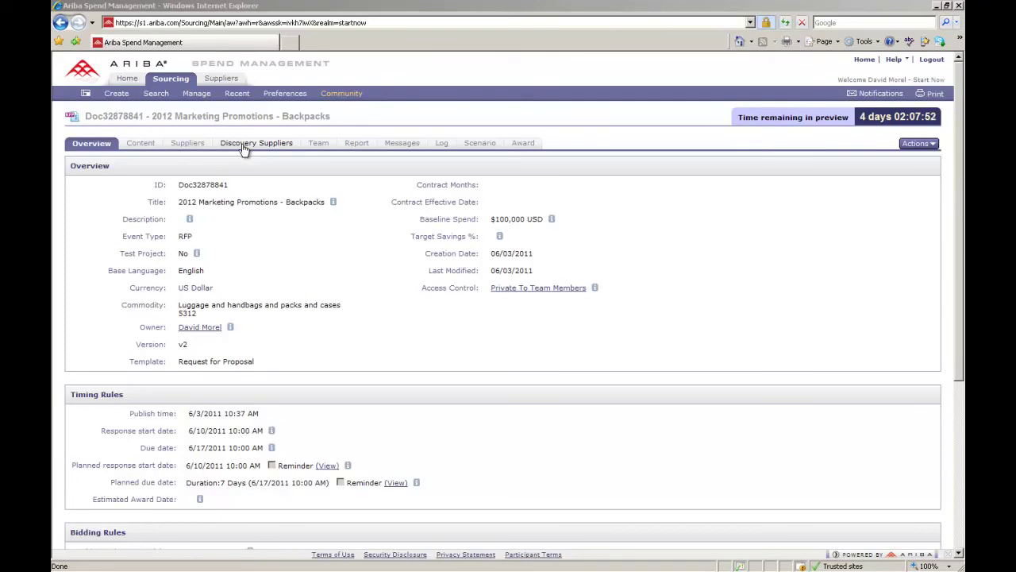
- Open the Discovery Suppliers tab showing Olympic Case Company's response and the logo-decoration question
click(244, 147)
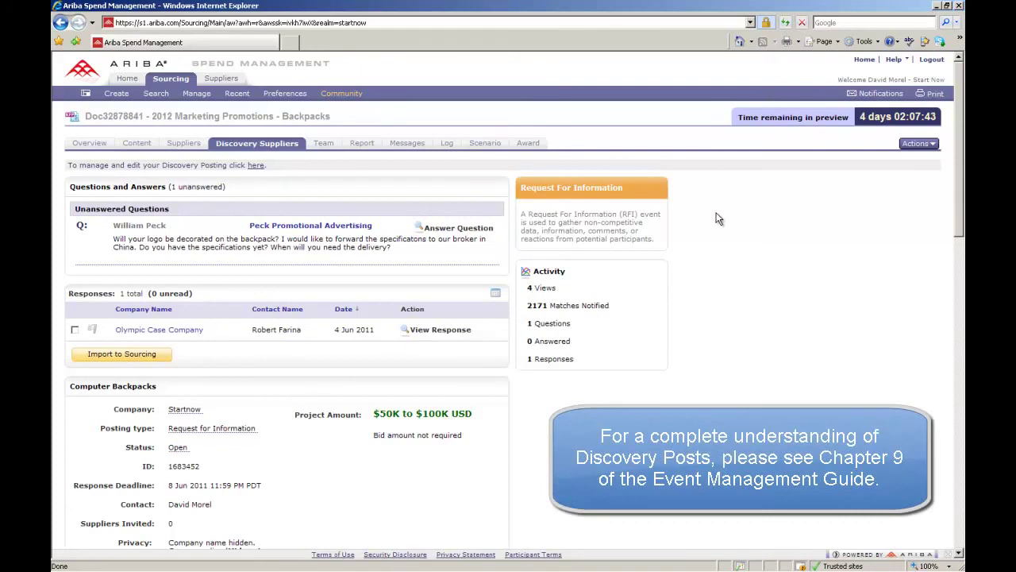
scroll(715, 230, down, 4)
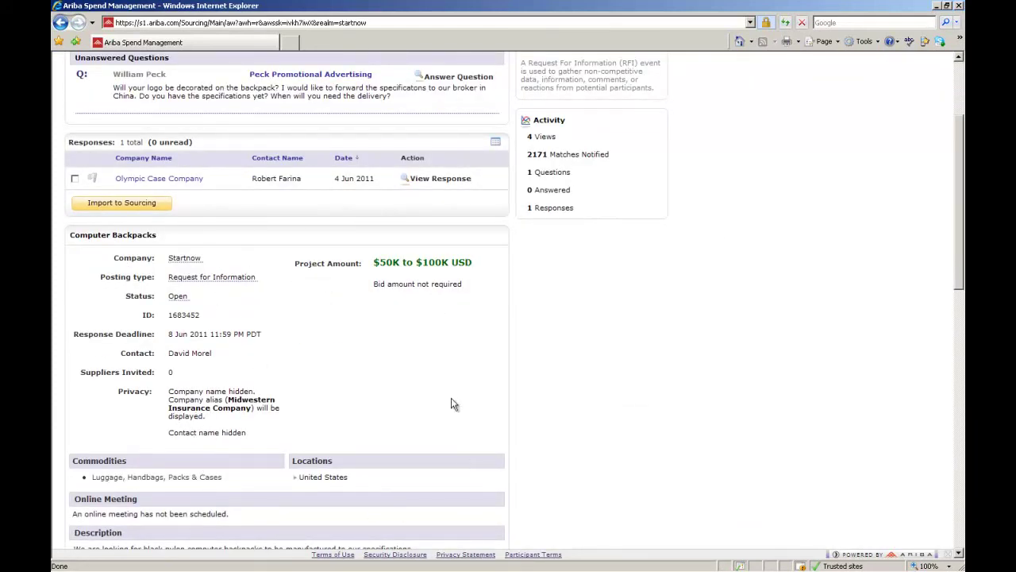
scroll(485, 373, up, 4)
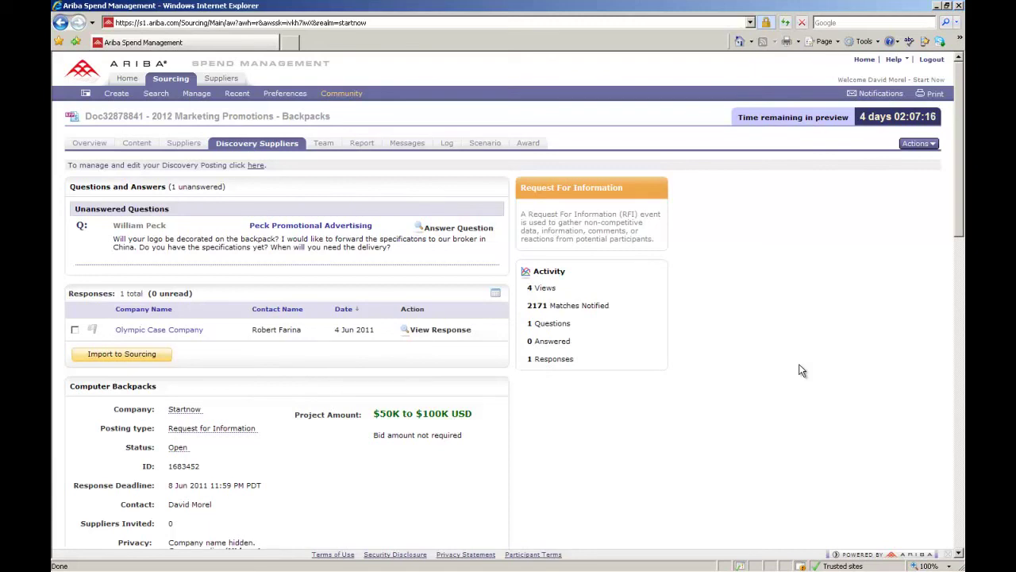
- View Peck Promotional Advertising's supplier profile from the Unanswered Questions list
click(282, 227)
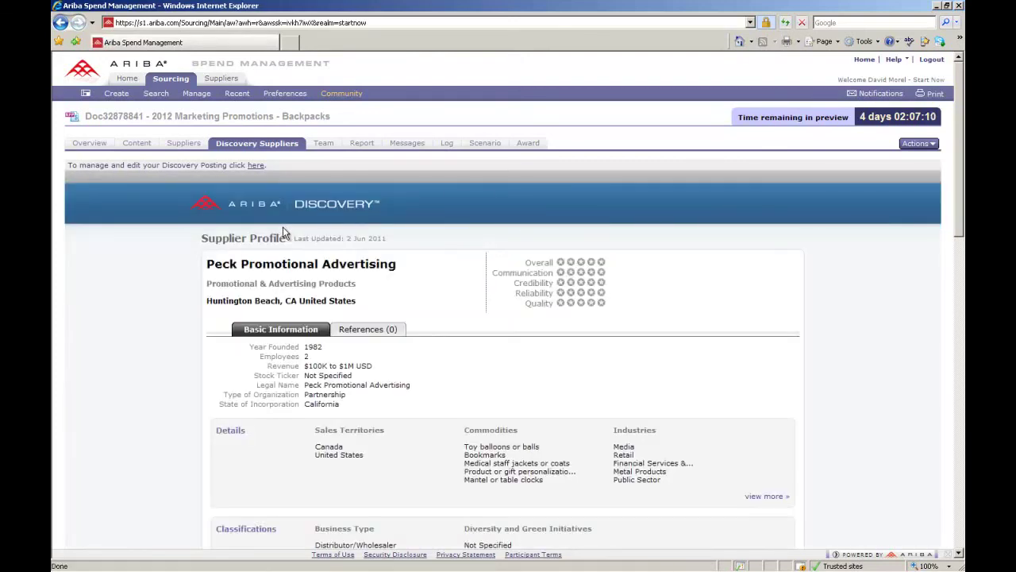
scroll(790, 284, down, 3)
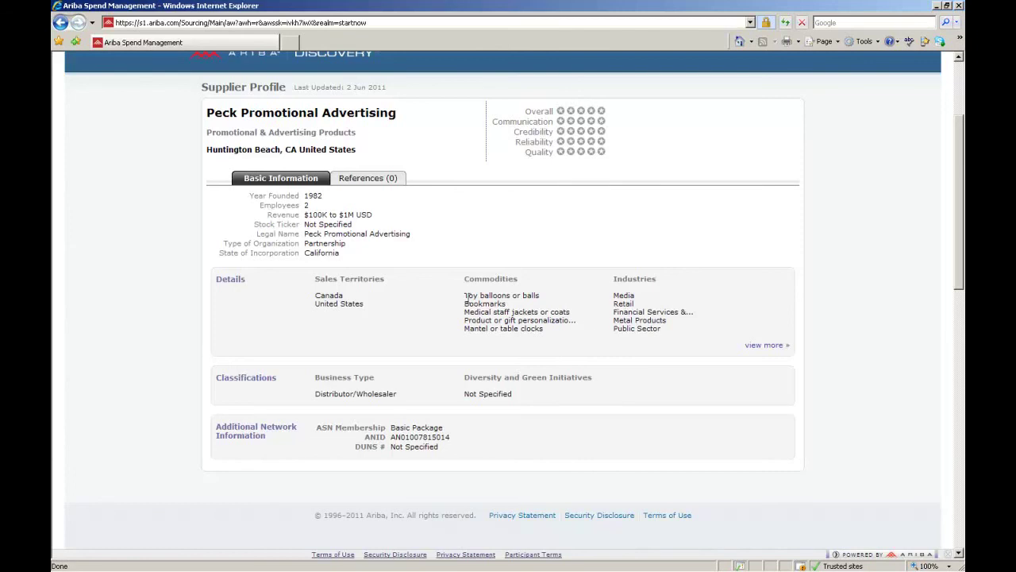
scroll(568, 314, up, 3)
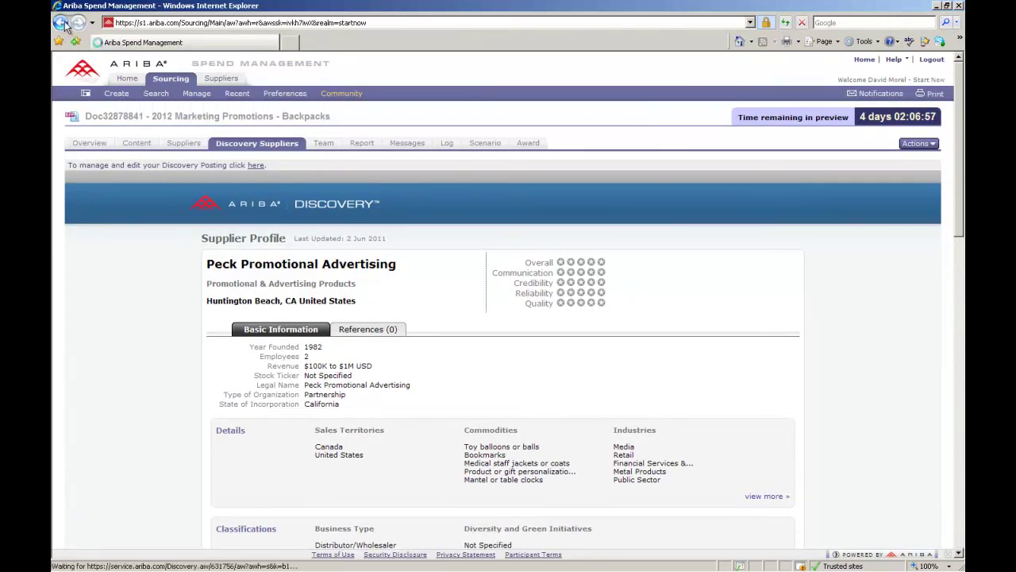
- Go back to the Discovery posting and cancel answering the logo-decoration question
click(428, 143)
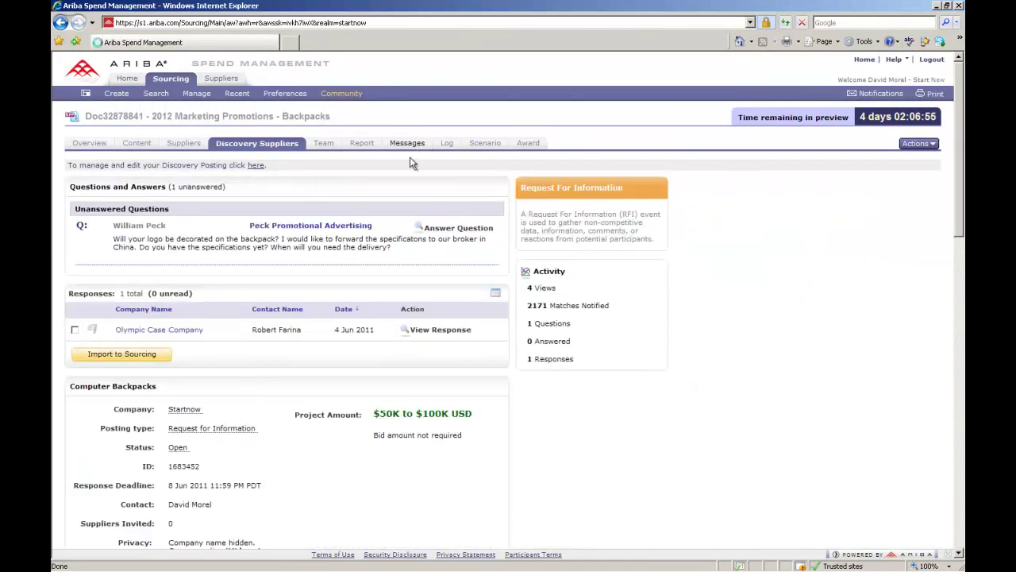
click(441, 228)
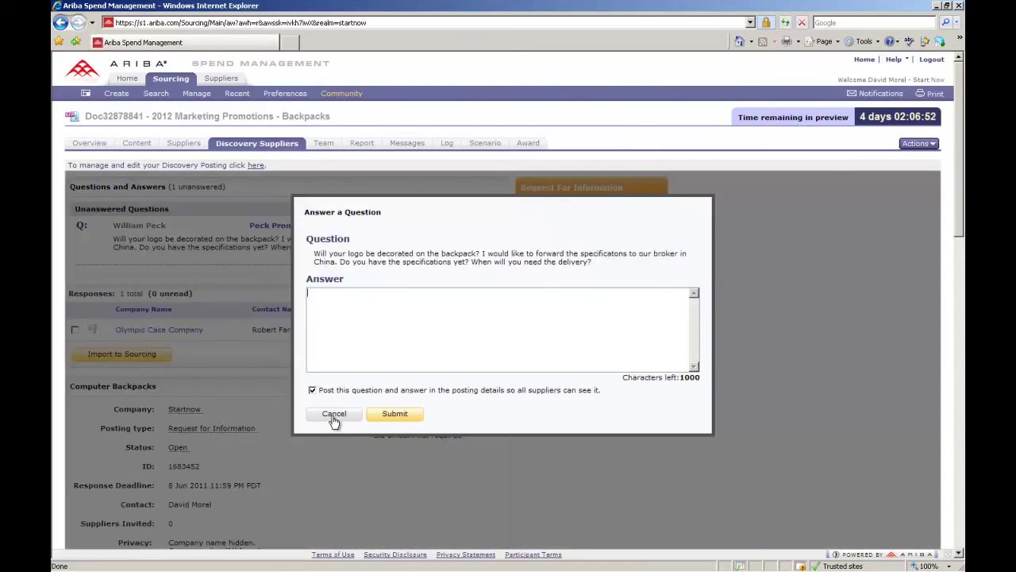
click(334, 413)
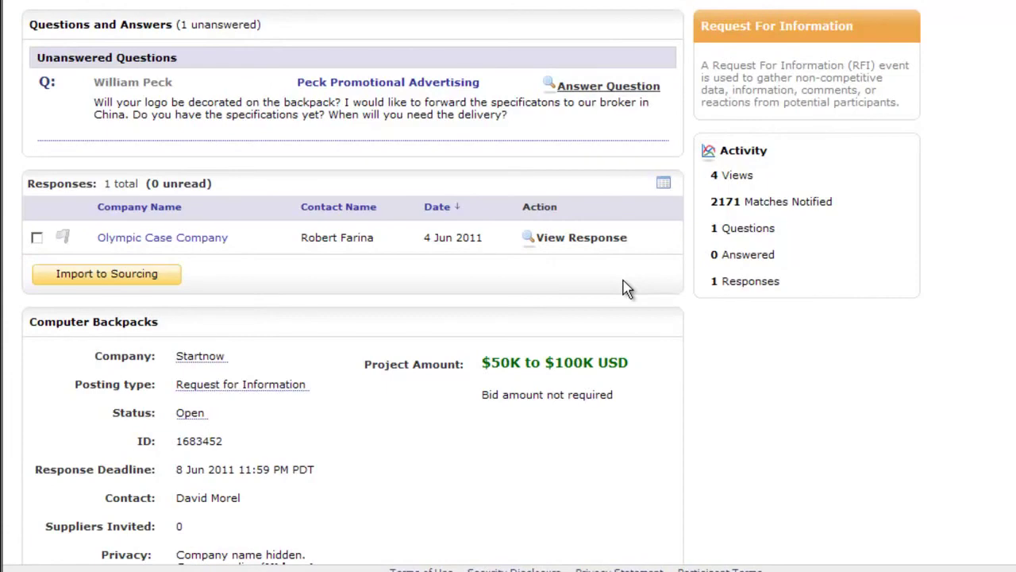
- View Olympic Case Company's response, including its profile, message and Not reviewed status
click(577, 240)
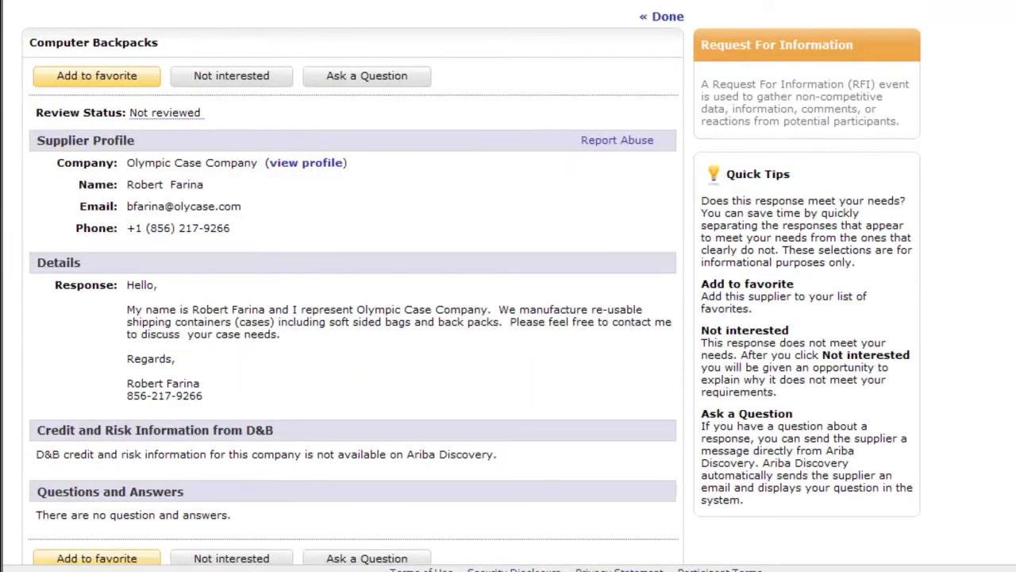
scroll(508, 285, down, 3)
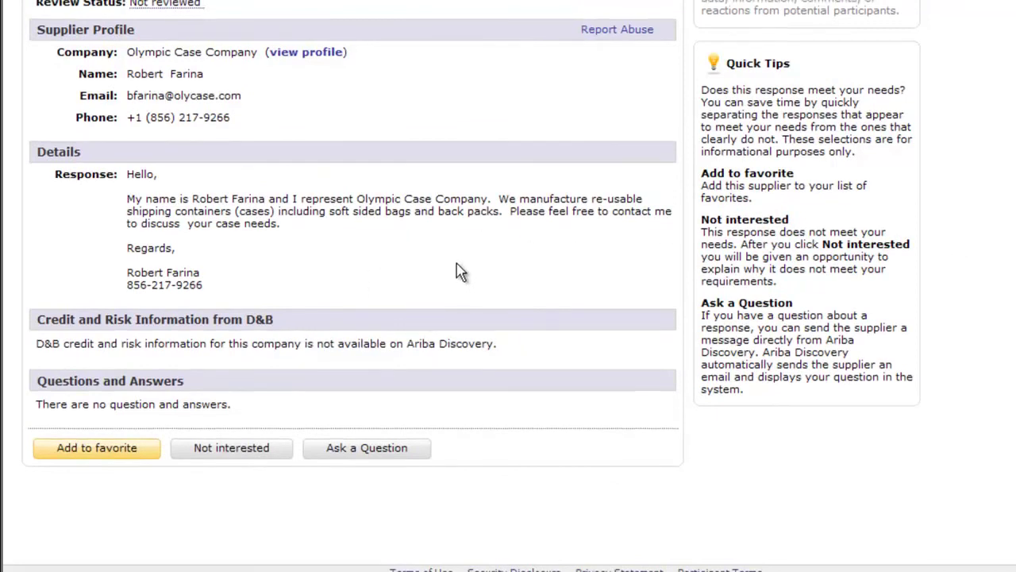
- Return to the Discovery responses list and tick Olympic Case Company's response
scroll(456, 272, up, 3)
click(665, 16)
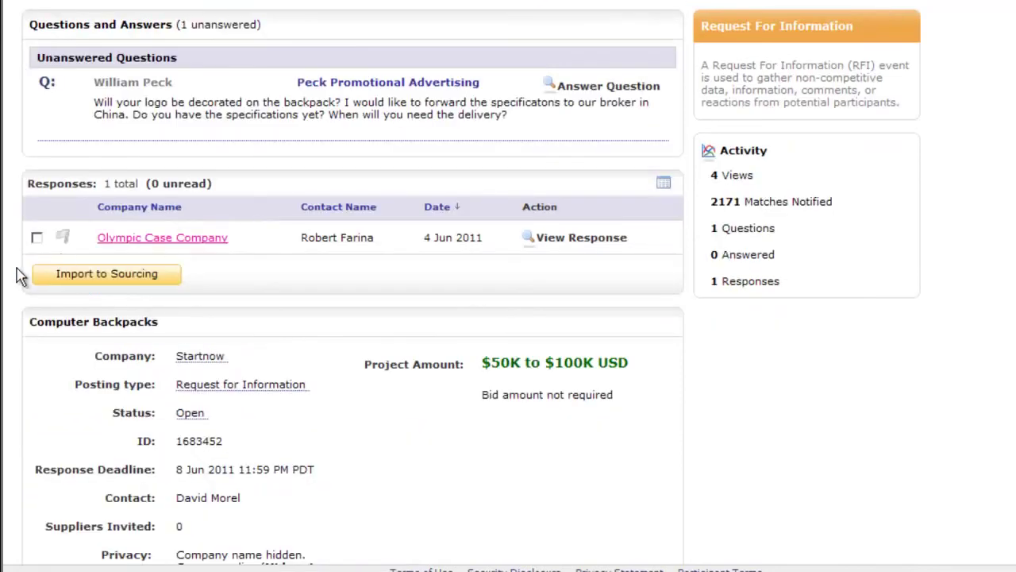
click(37, 238)
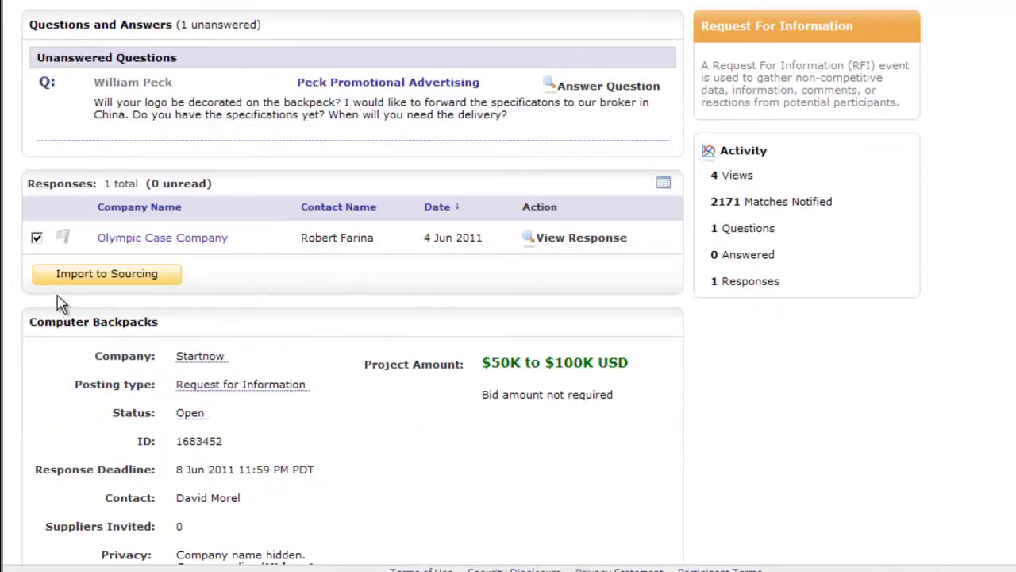